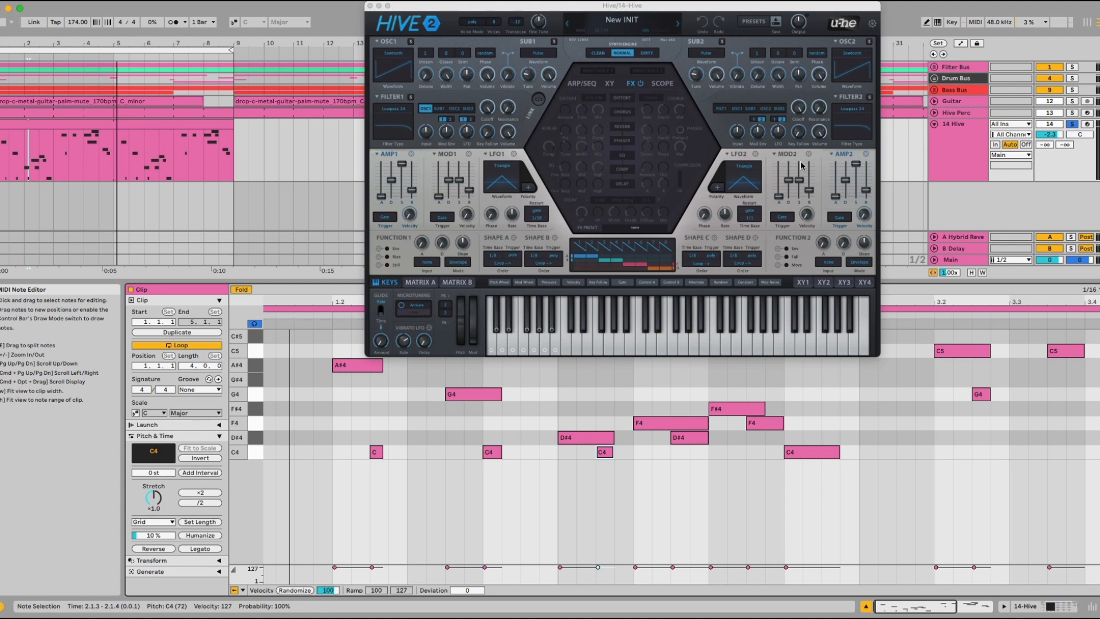
- Start playback of the clip and set the synth's voice mode to legato
click(628, 25)
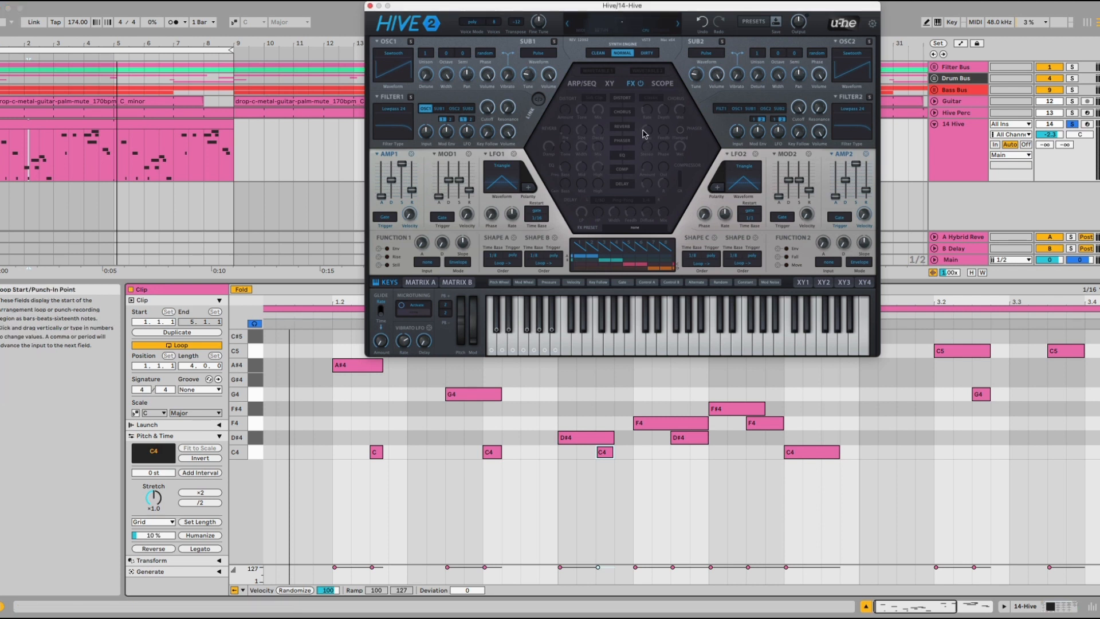
key(space)
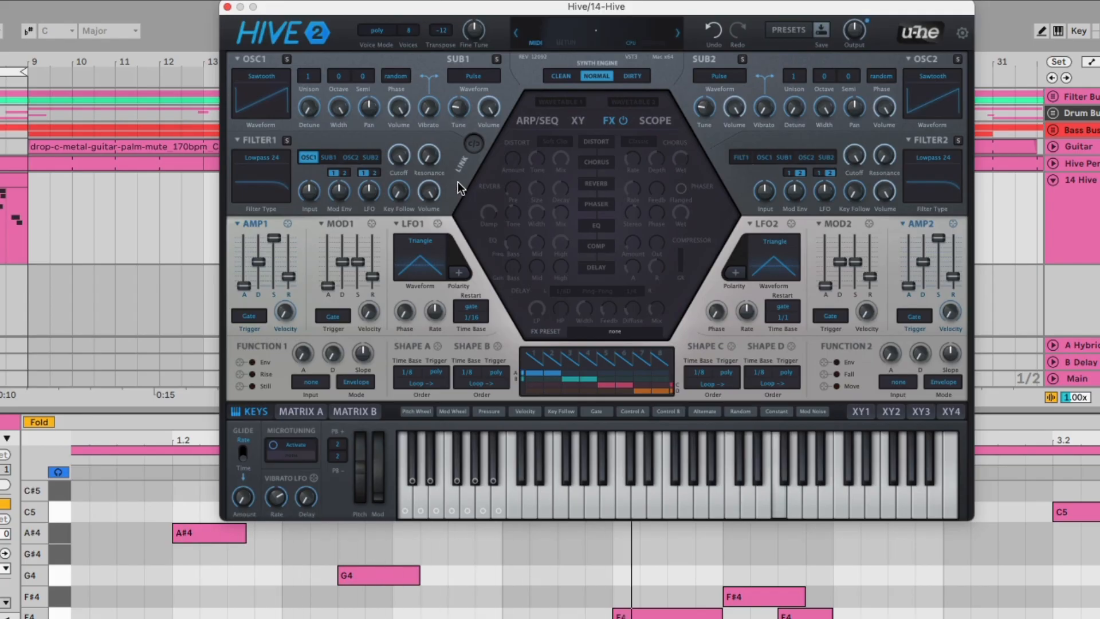
click(386, 31)
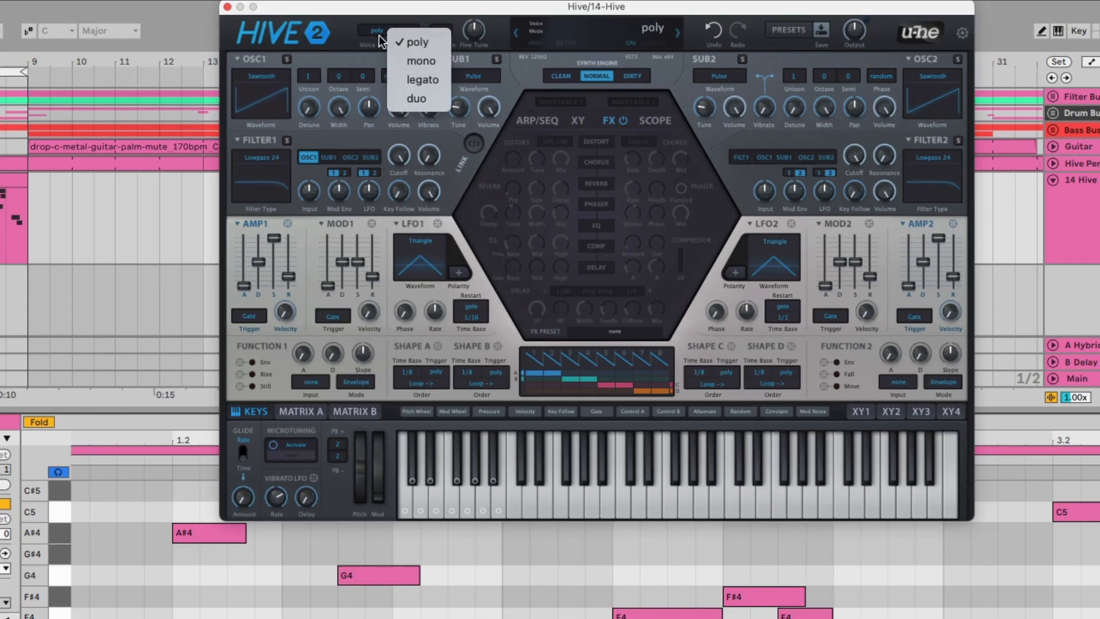
click(423, 80)
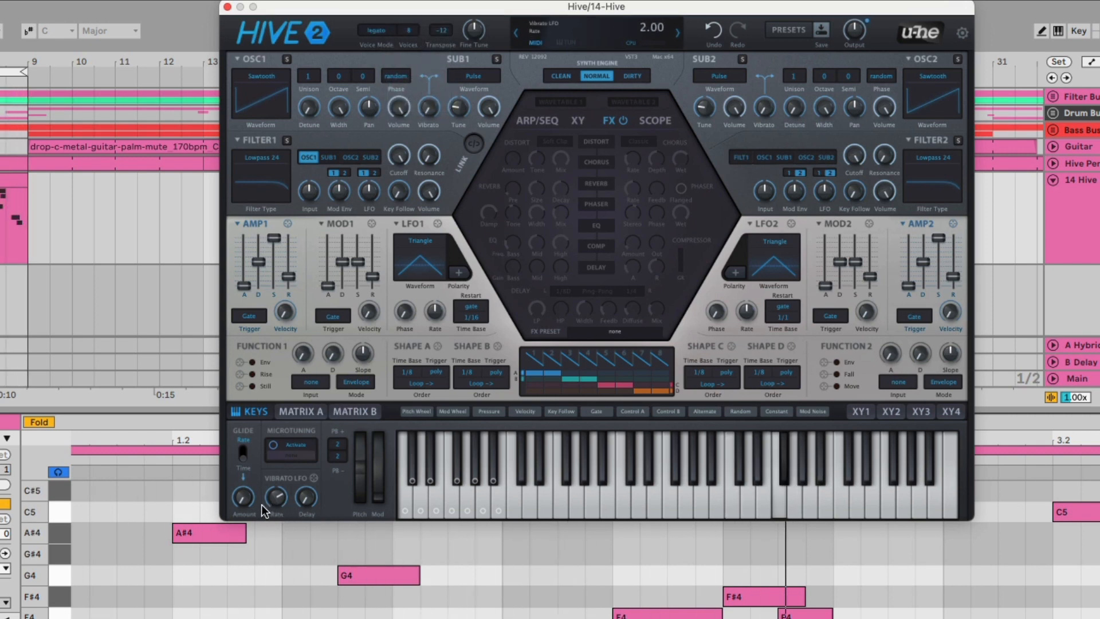
- Add glide in the keys section, trying amounts up to 79 and settling on a lower one
click(308, 412)
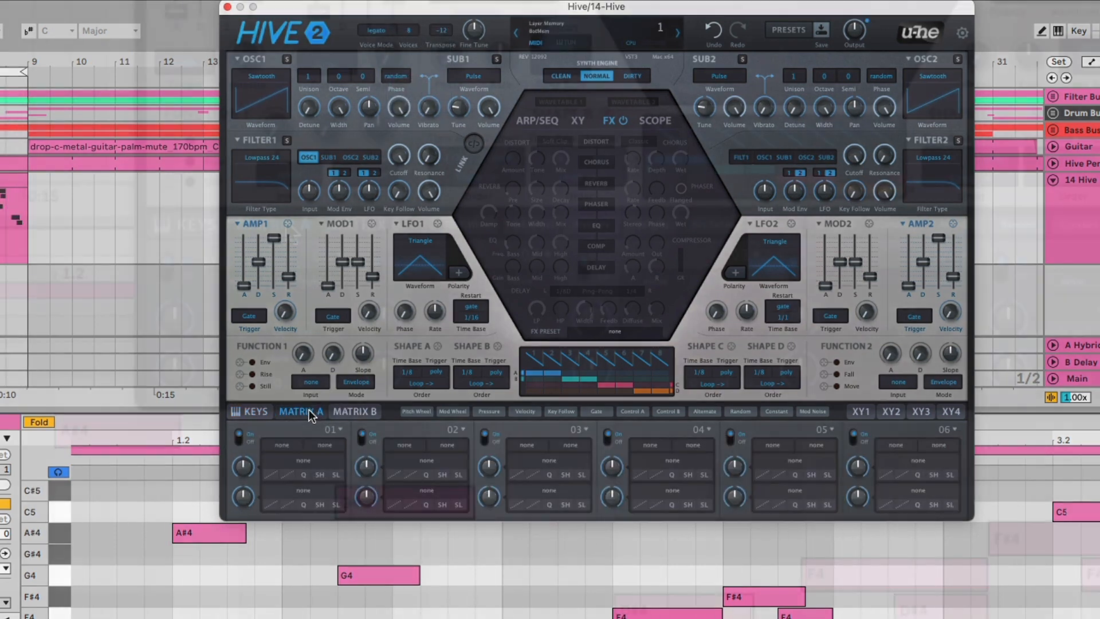
click(255, 411)
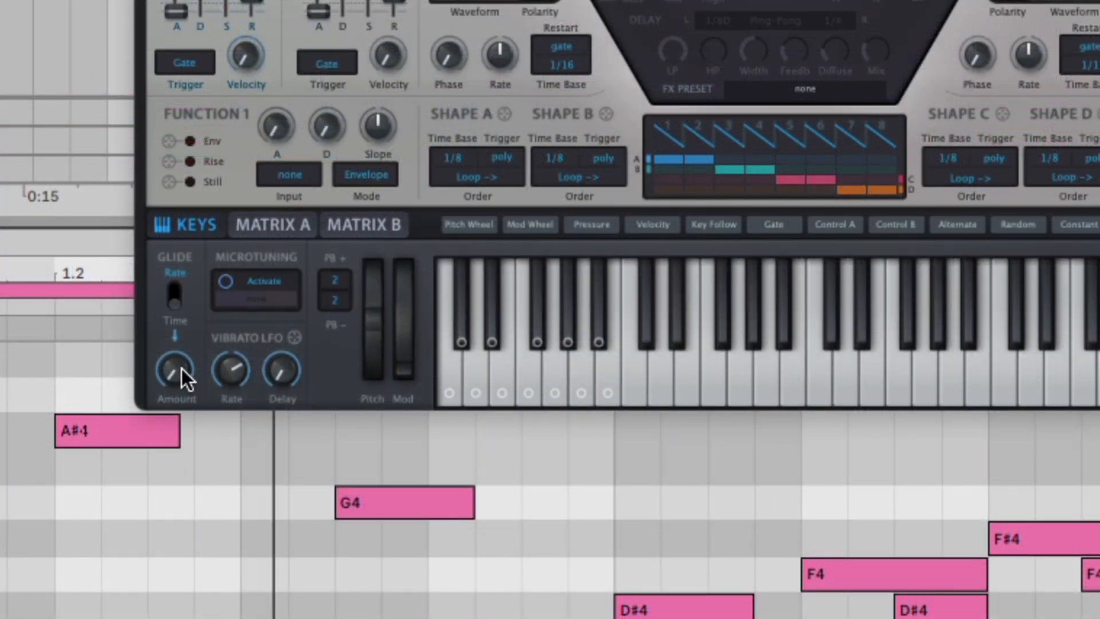
drag(181, 369, 170, 305)
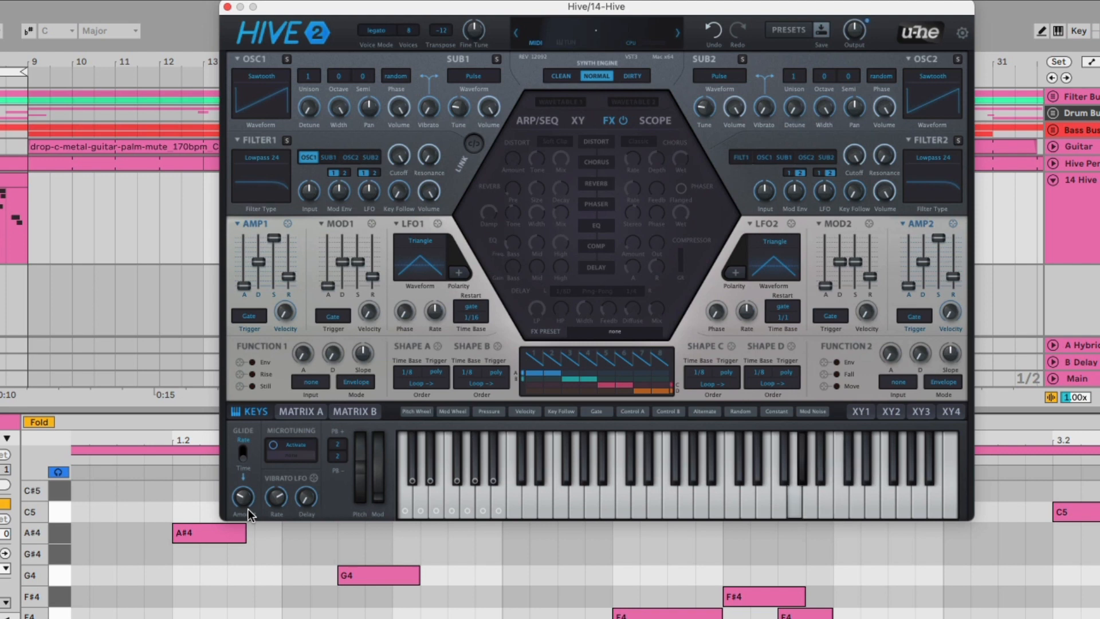
mouse_move(245, 496)
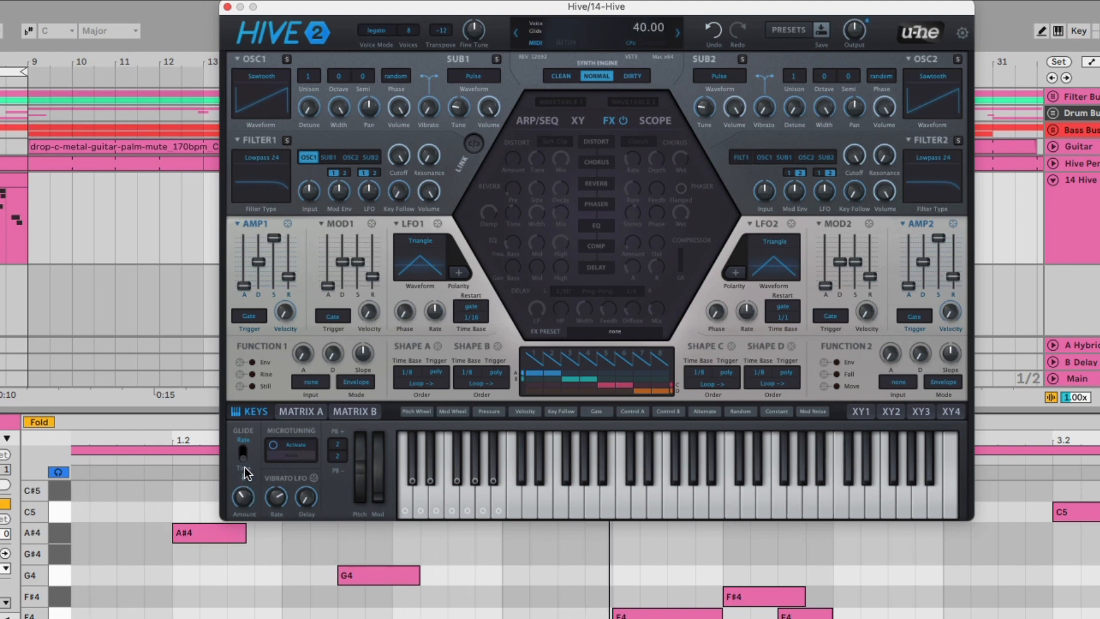
drag(244, 467, 242, 414)
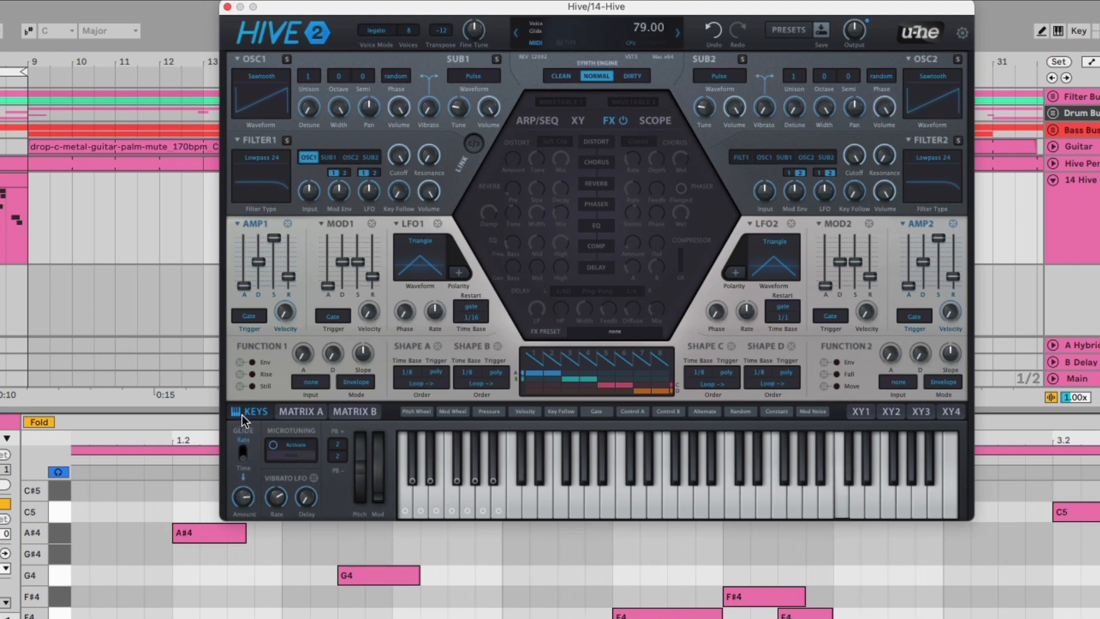
drag(241, 415, 252, 498)
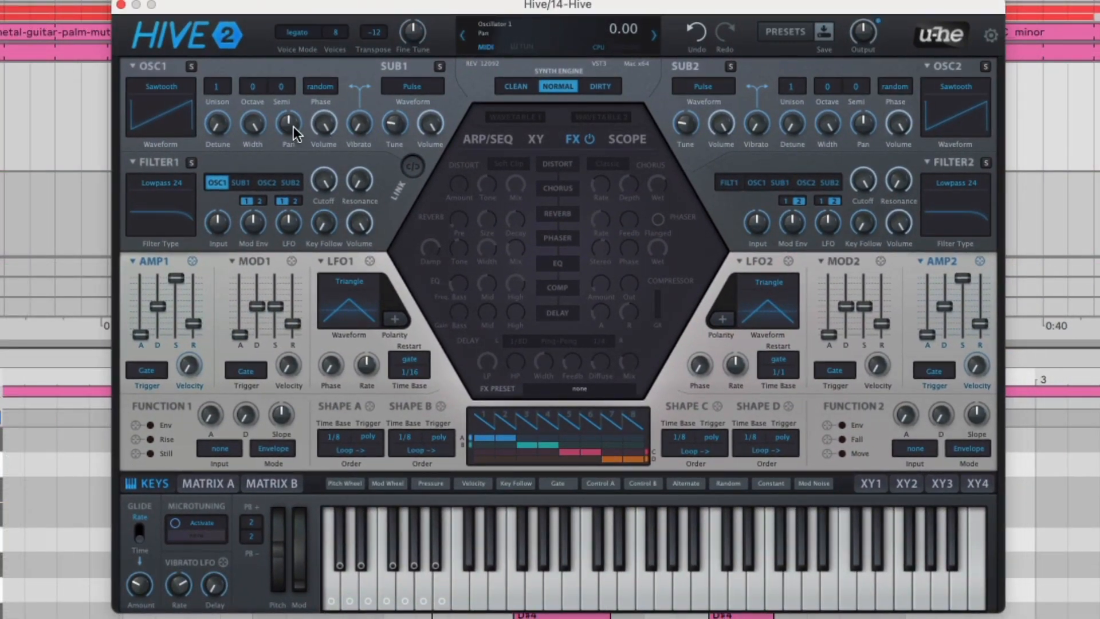
- Pan oscillator 1 to -48 and route oscillator 2 into filter 1
drag(295, 151, 296, 177)
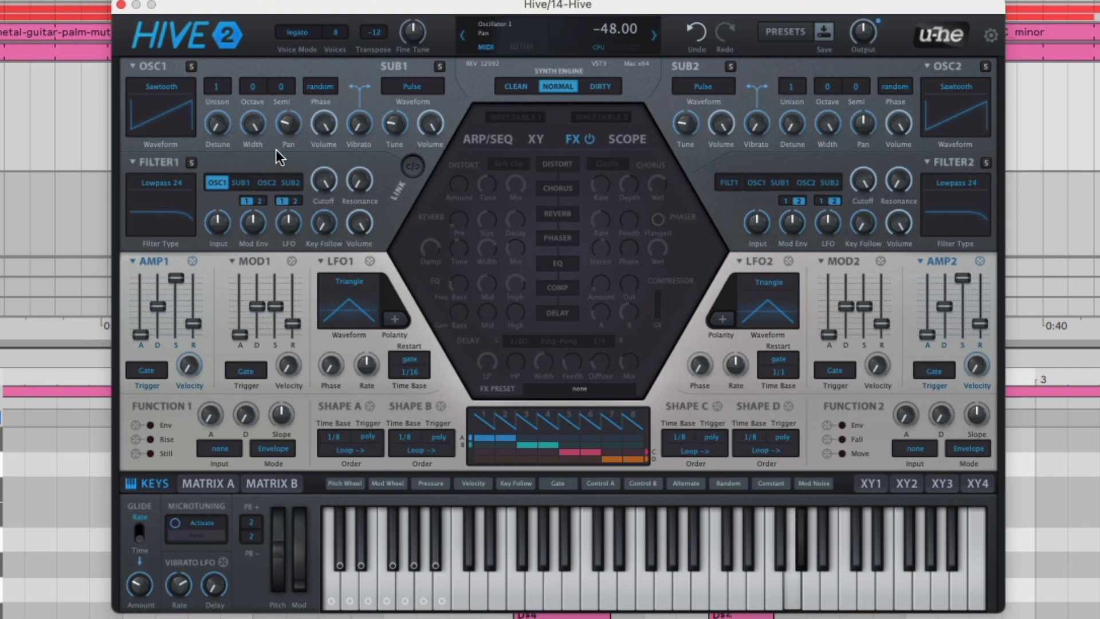
click(267, 182)
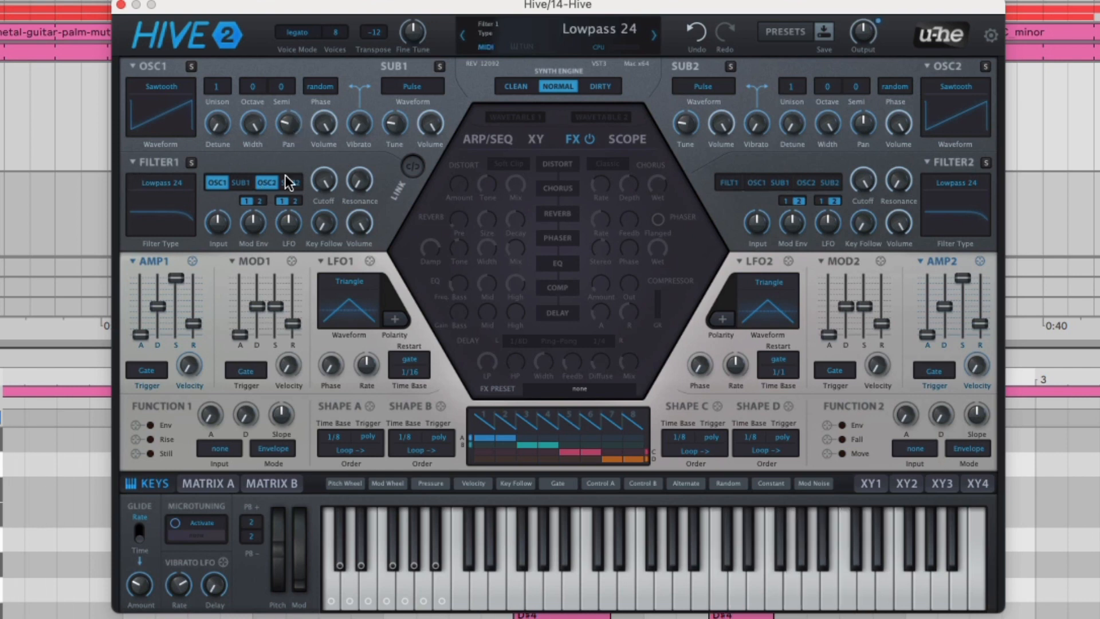
- Set oscillator 2's waveform to Pulse and its semitone offset to -3
click(972, 97)
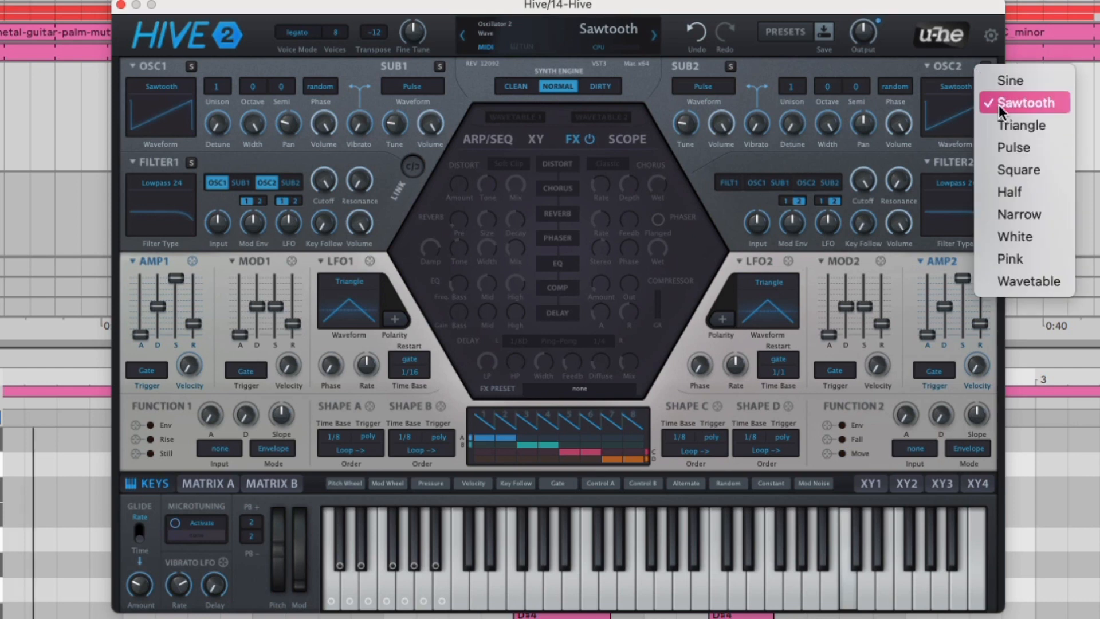
click(1013, 147)
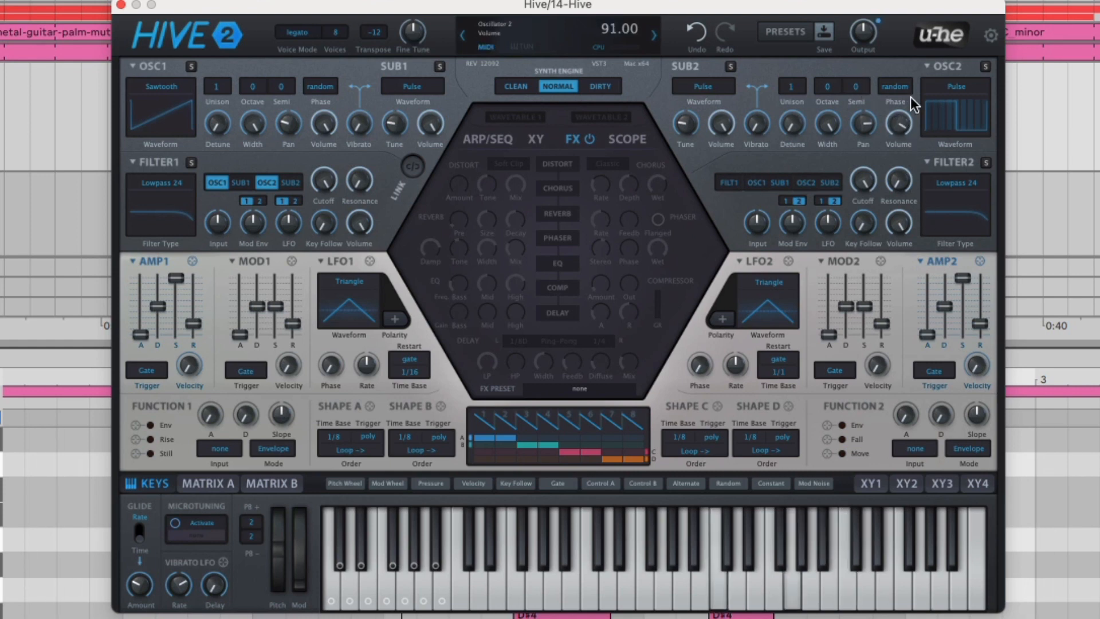
click(866, 86)
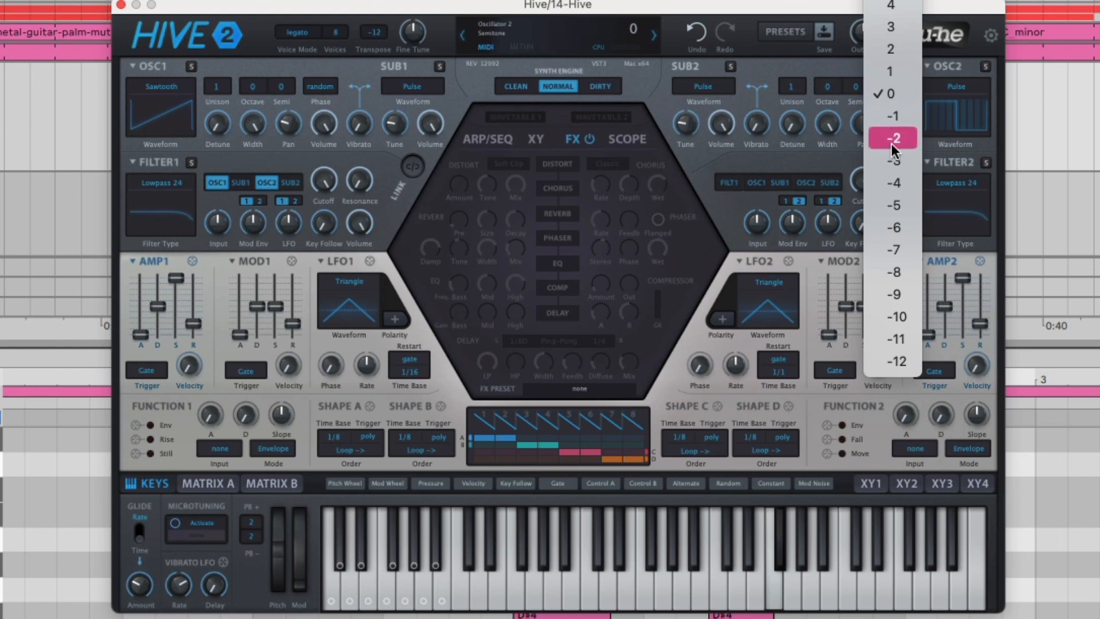
click(900, 162)
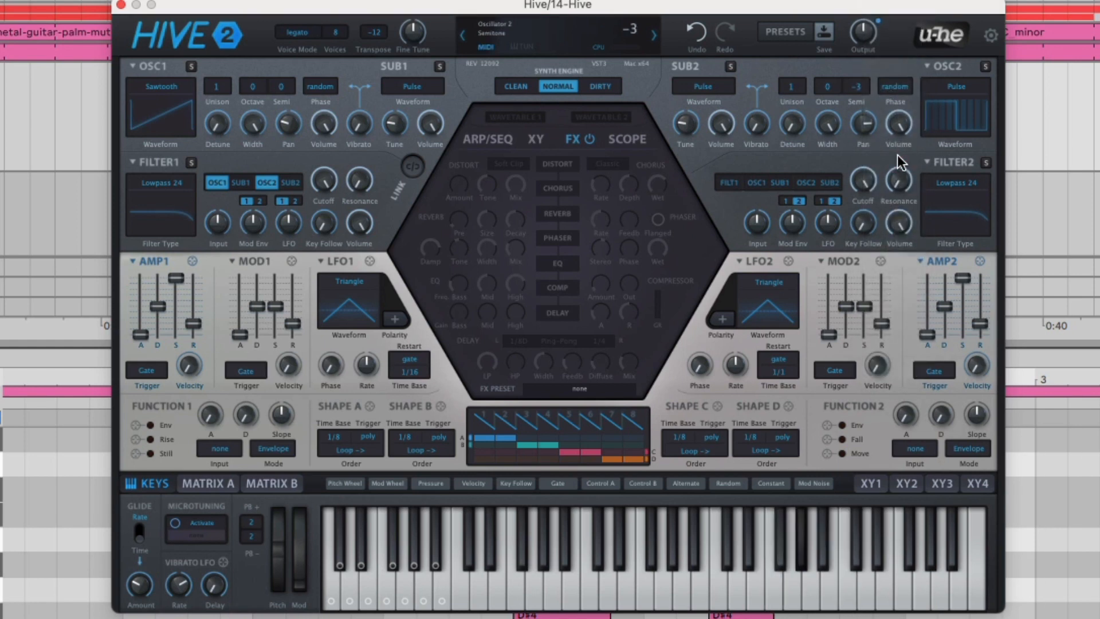
- Try oscillator 2 at a semitone offset of 9 and restore it to -3
click(857, 89)
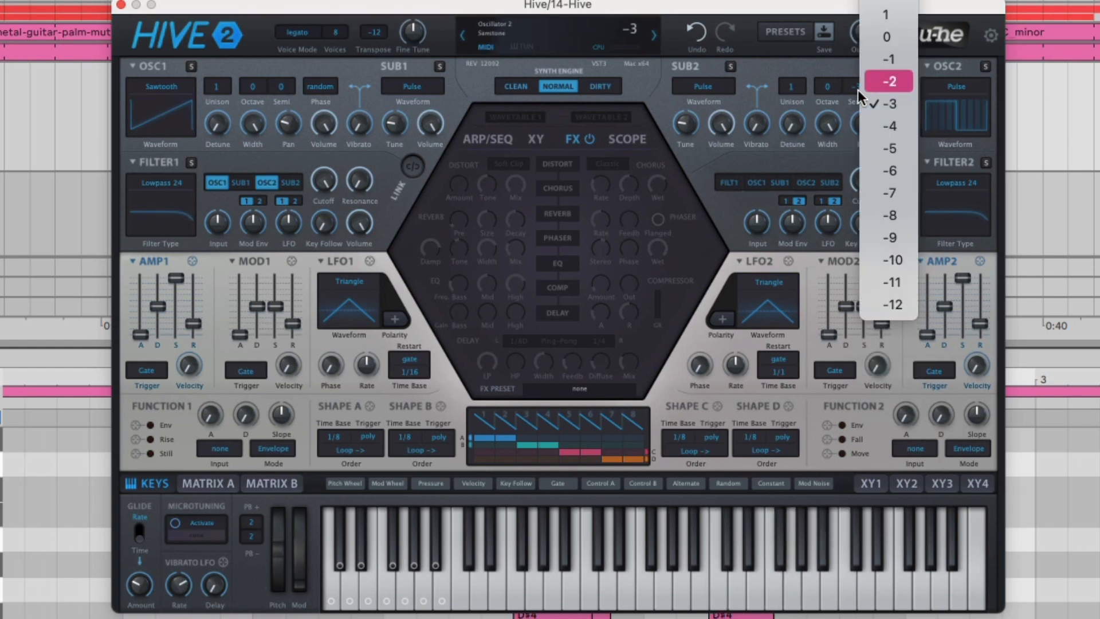
click(819, 68)
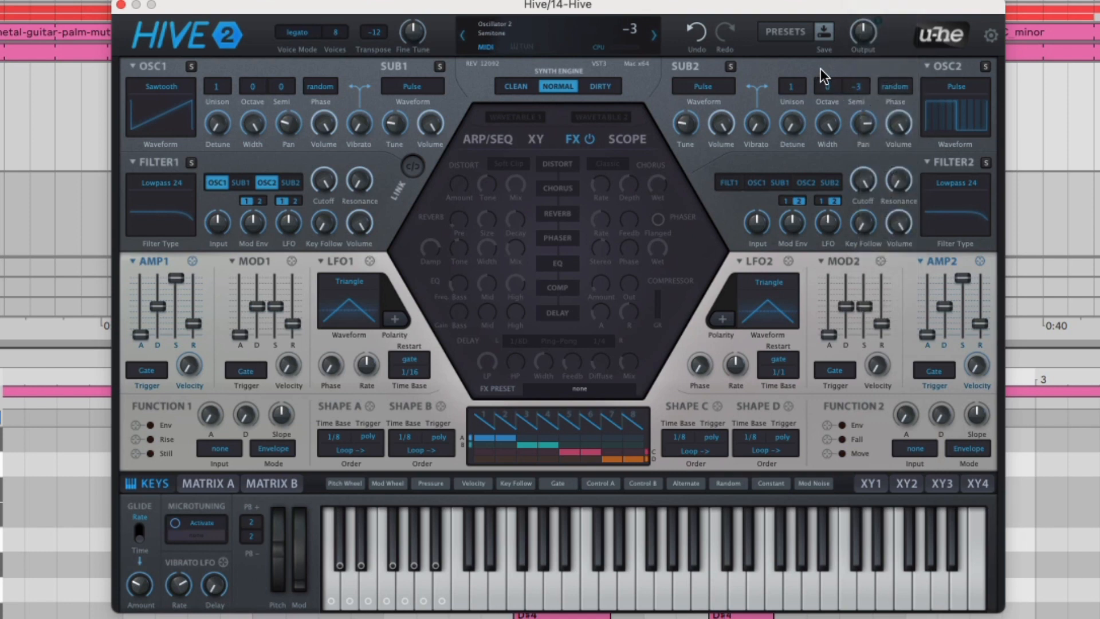
click(865, 91)
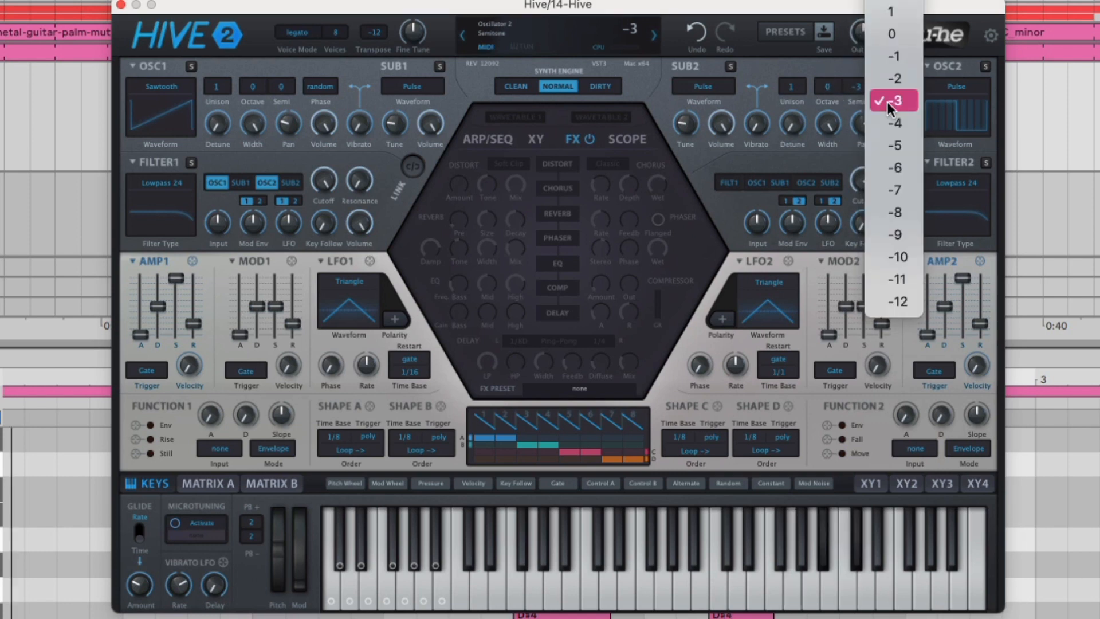
mouse_move(892, 0)
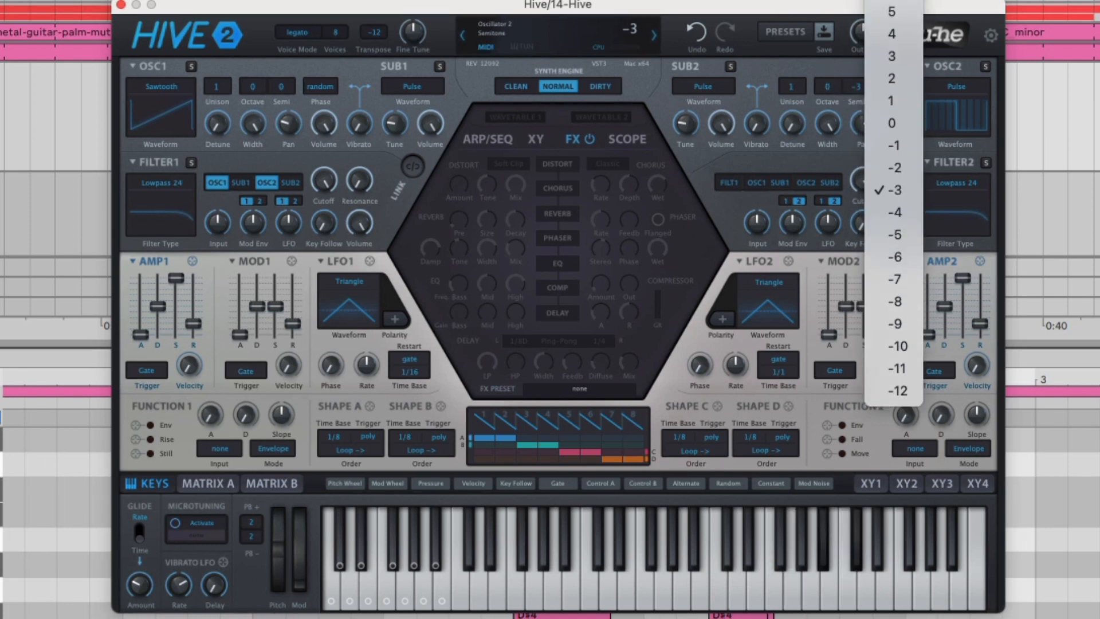
click(893, 71)
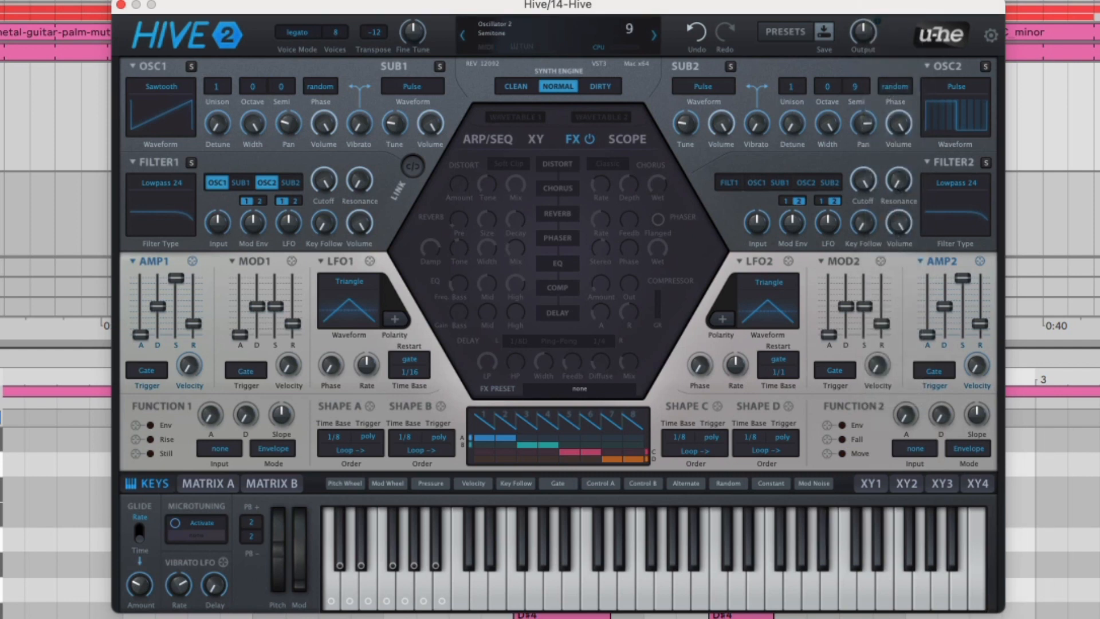
click(861, 92)
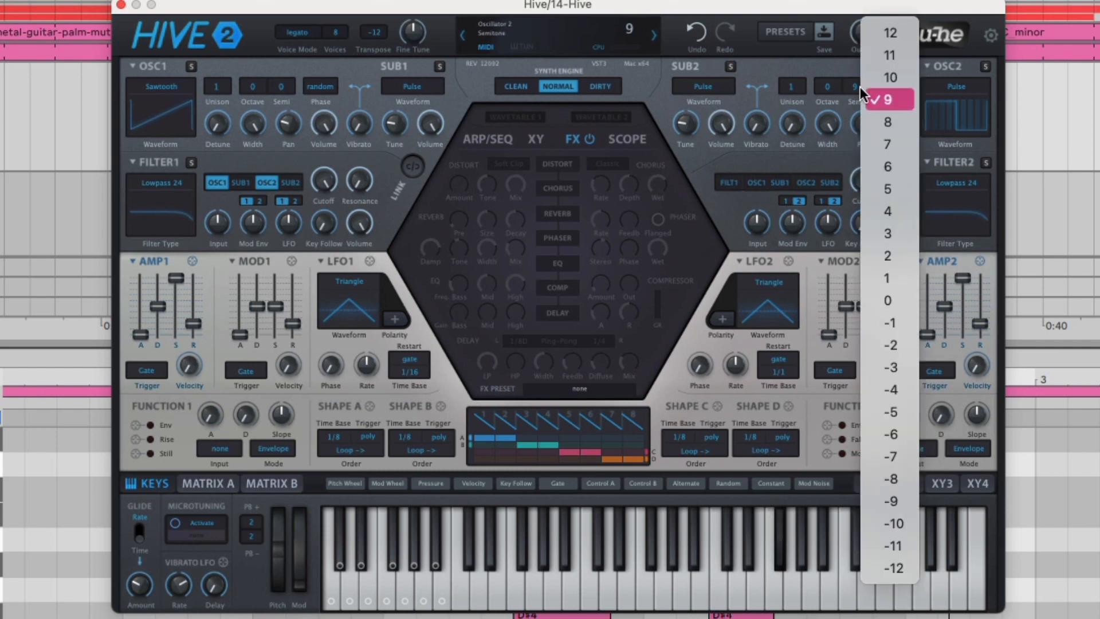
click(905, 370)
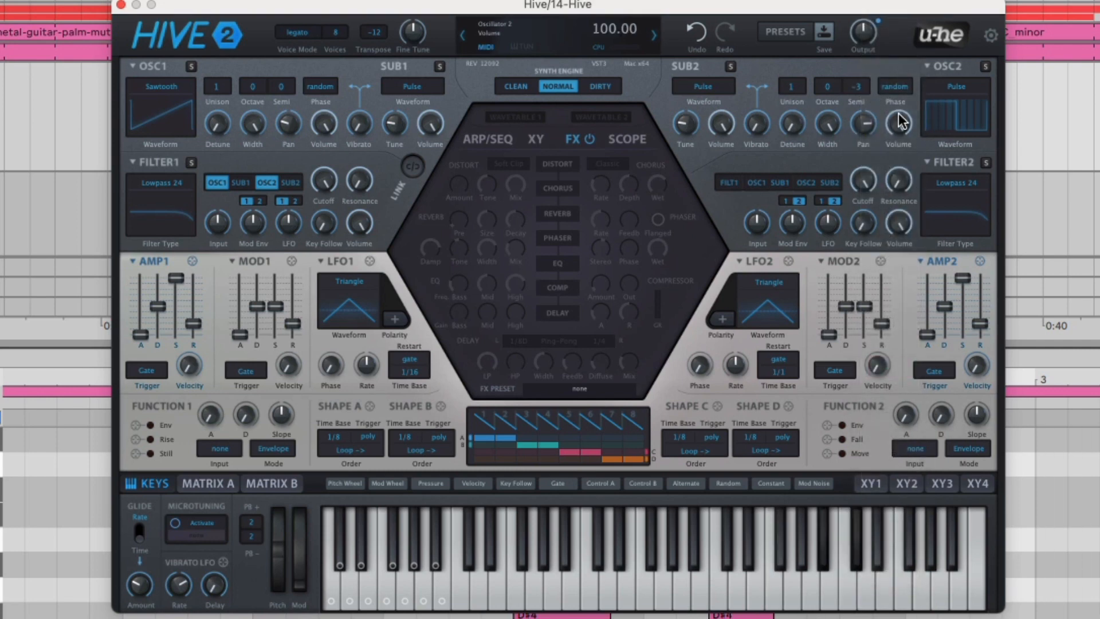
- Lower oscillator 2's volume and switch the synth engine to Dirty
drag(902, 126, 902, 118)
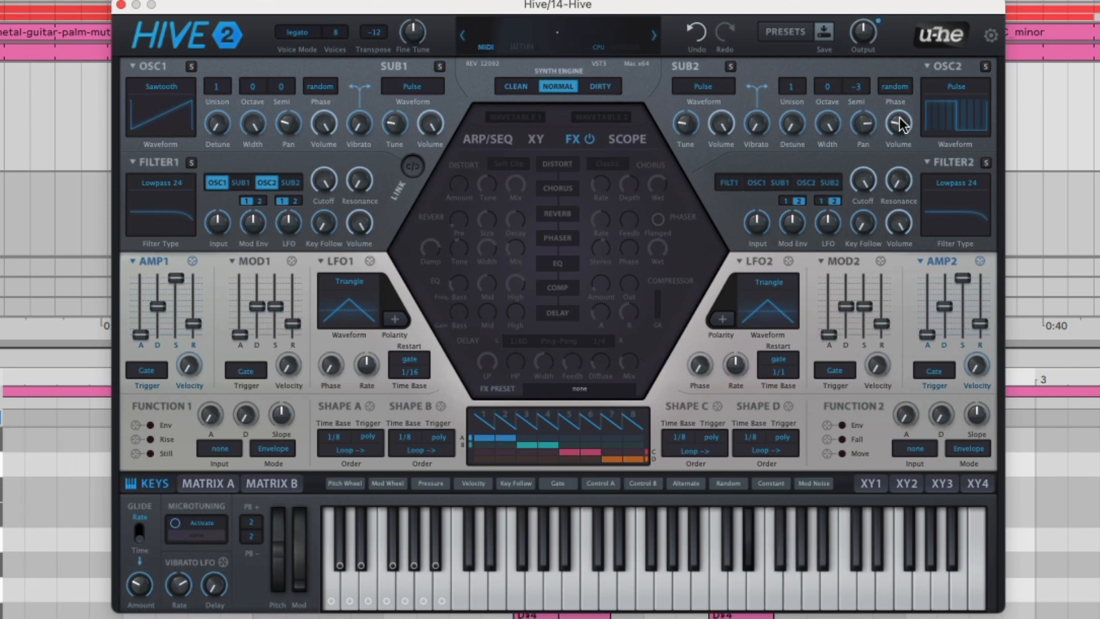
drag(665, 14, 640, 83)
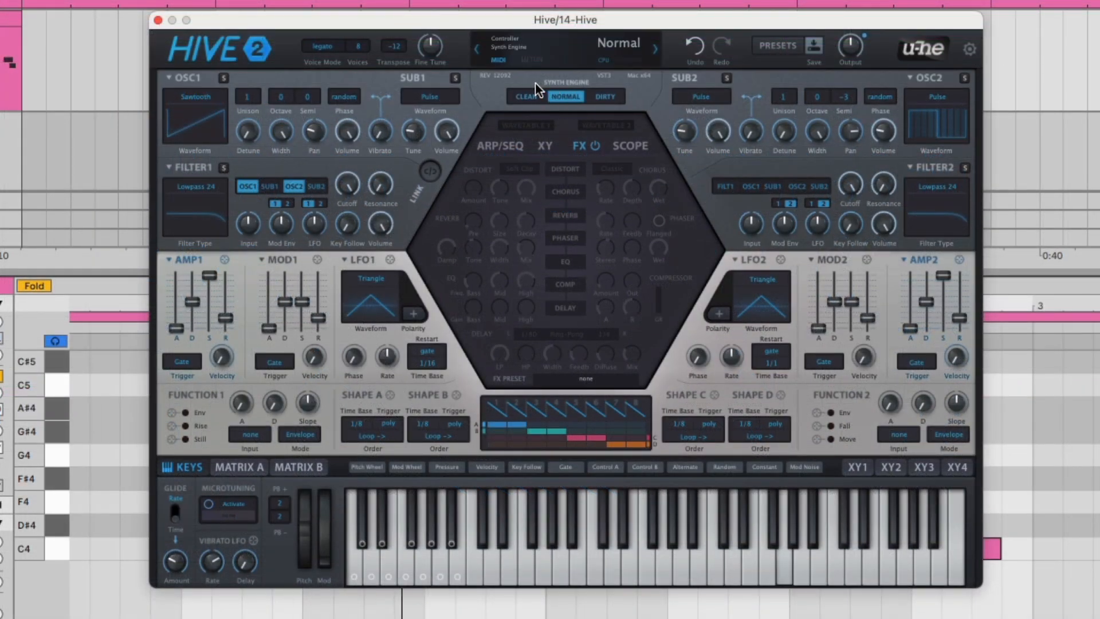
click(606, 97)
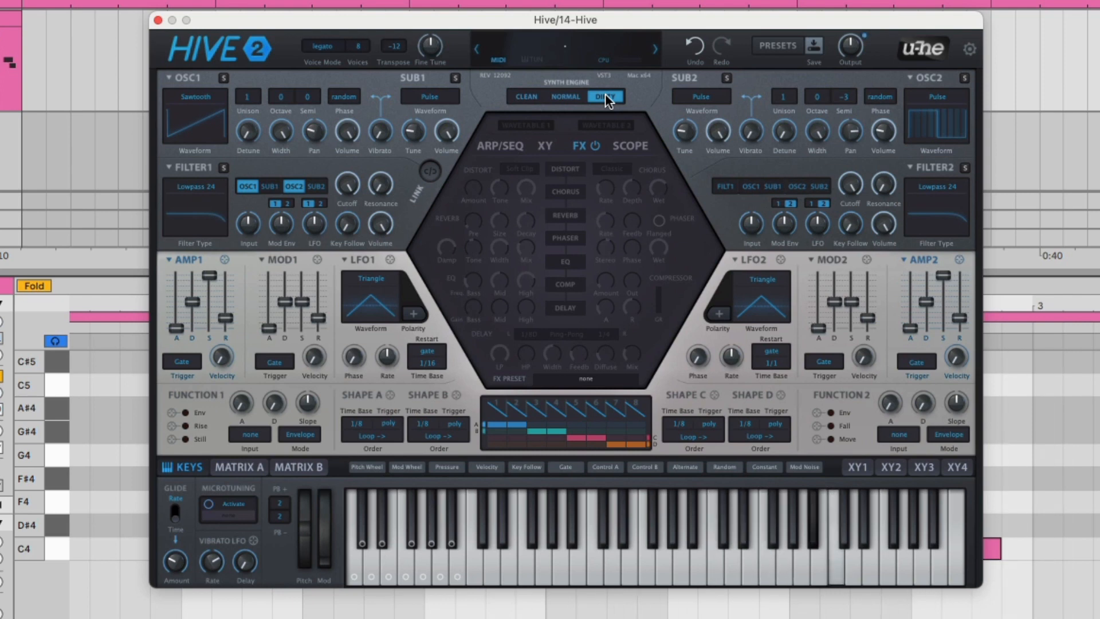
- Enable Hard Clip distortion with an amount of about 57 and lower the main output level
click(562, 170)
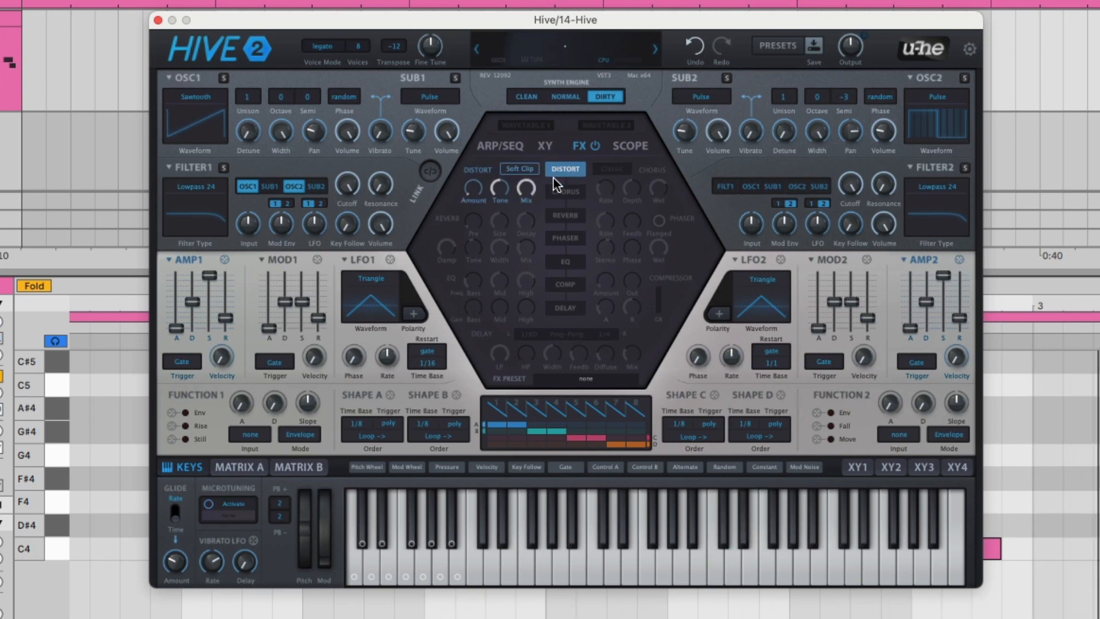
drag(473, 189, 458, 41)
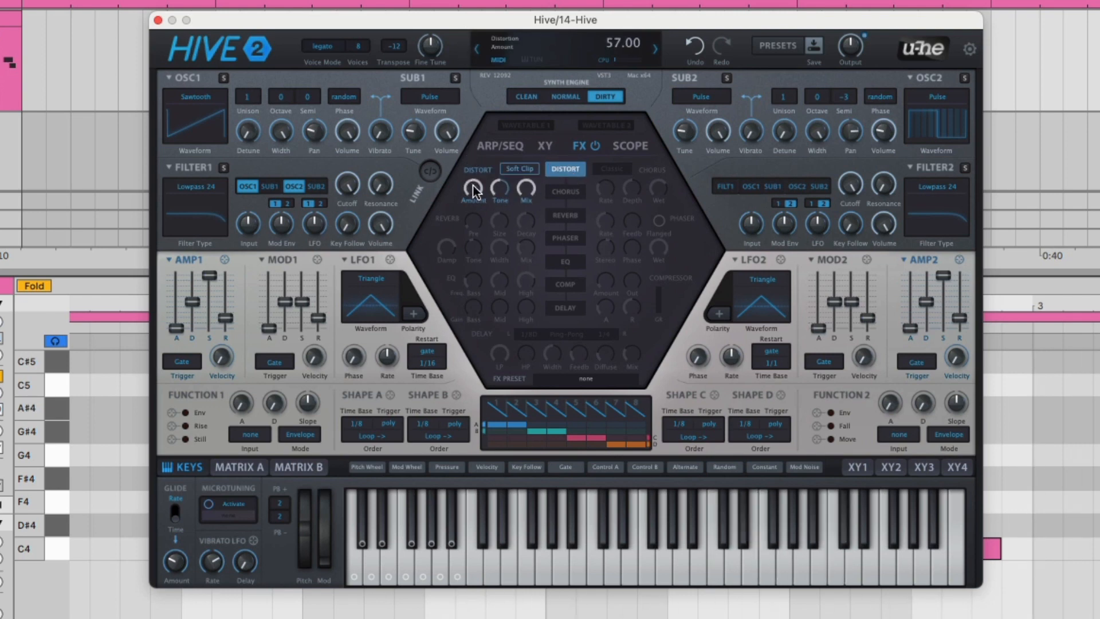
click(519, 169)
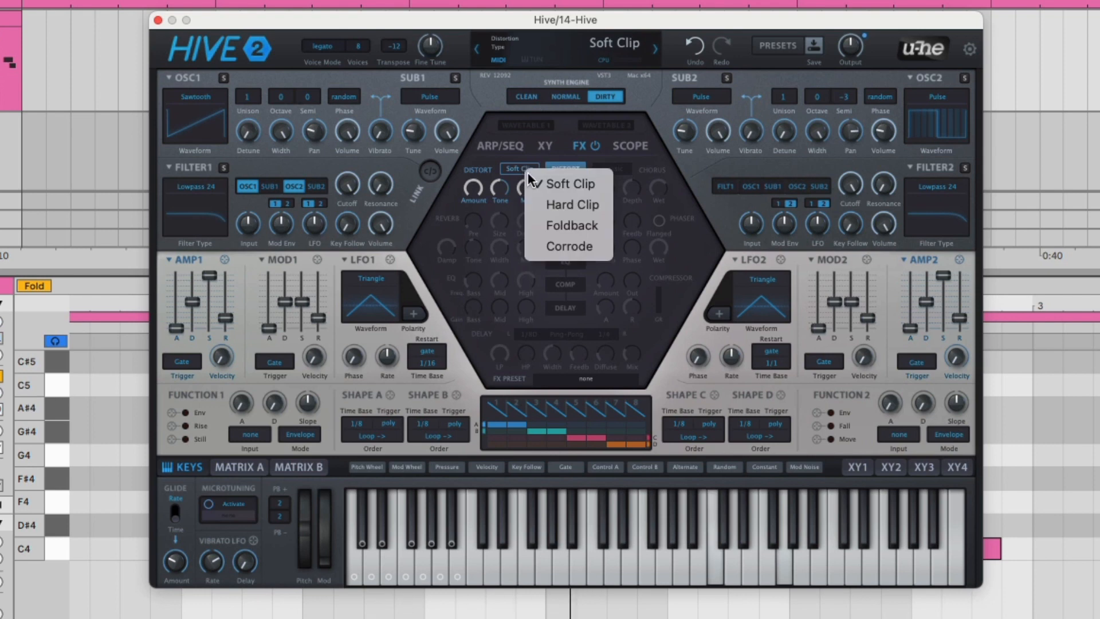
click(572, 205)
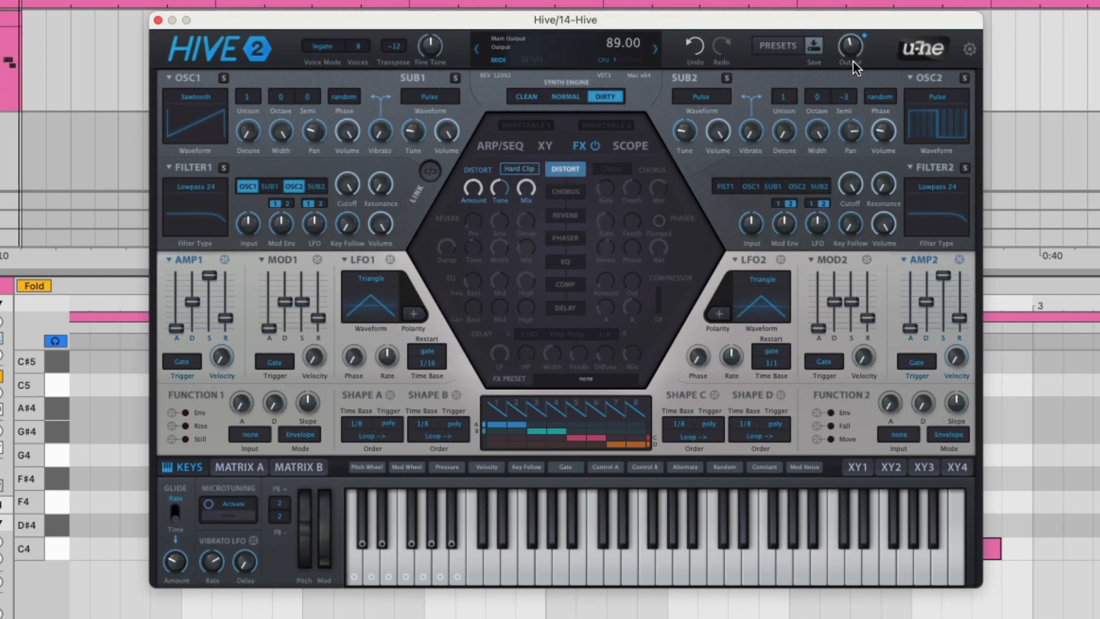
drag(850, 43, 853, 86)
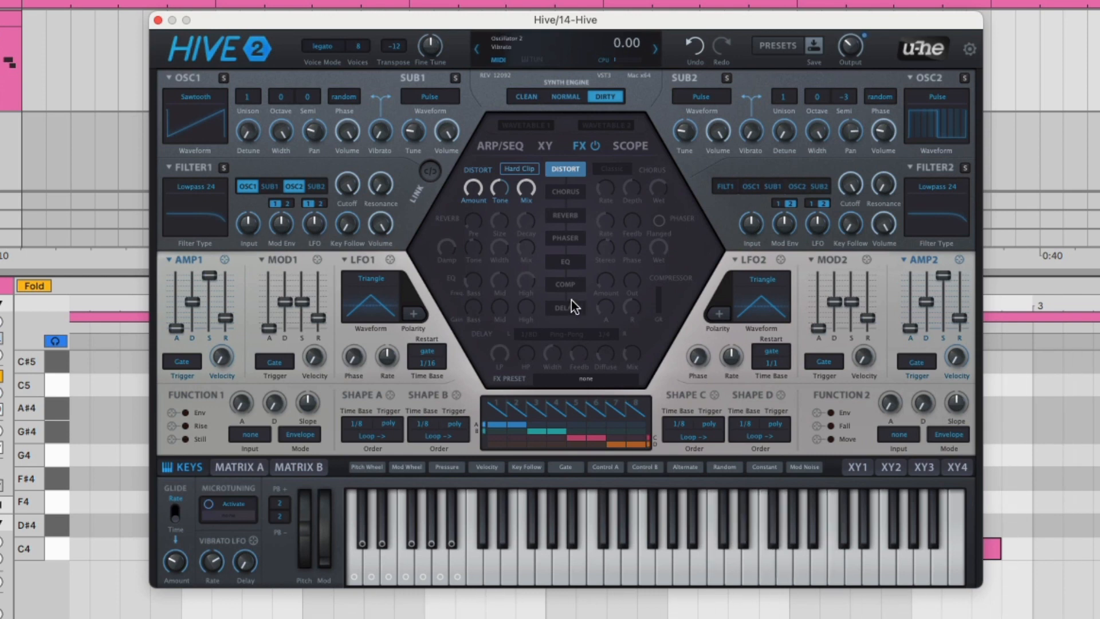
- Enable the compressor with an amount of 80, adjusting its attack and raising its release to about 1438 ms
click(566, 285)
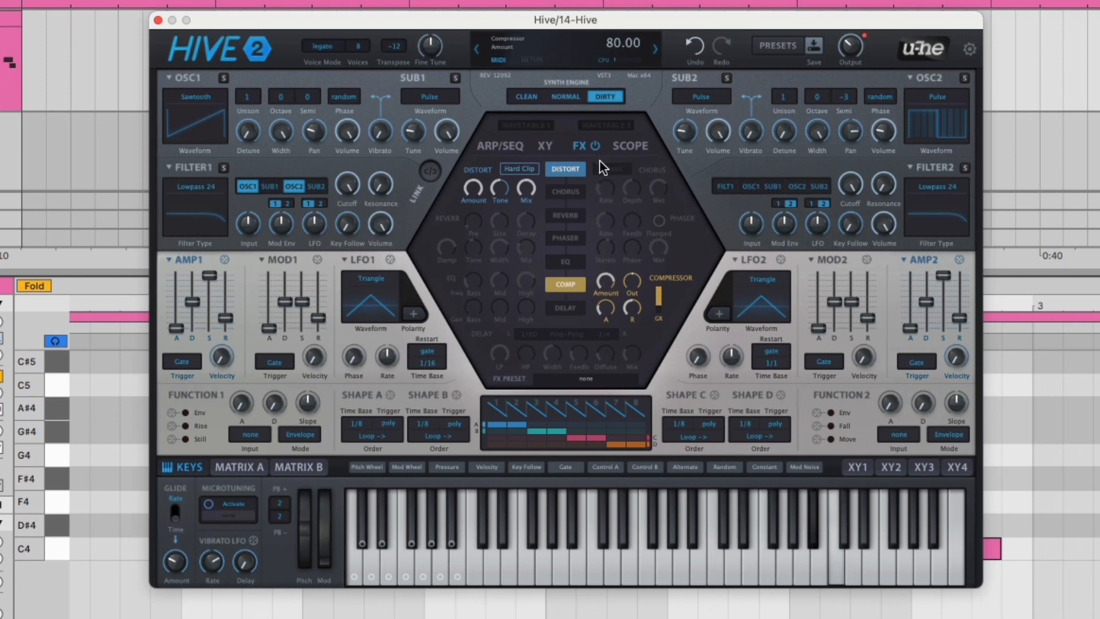
drag(633, 305, 630, 269)
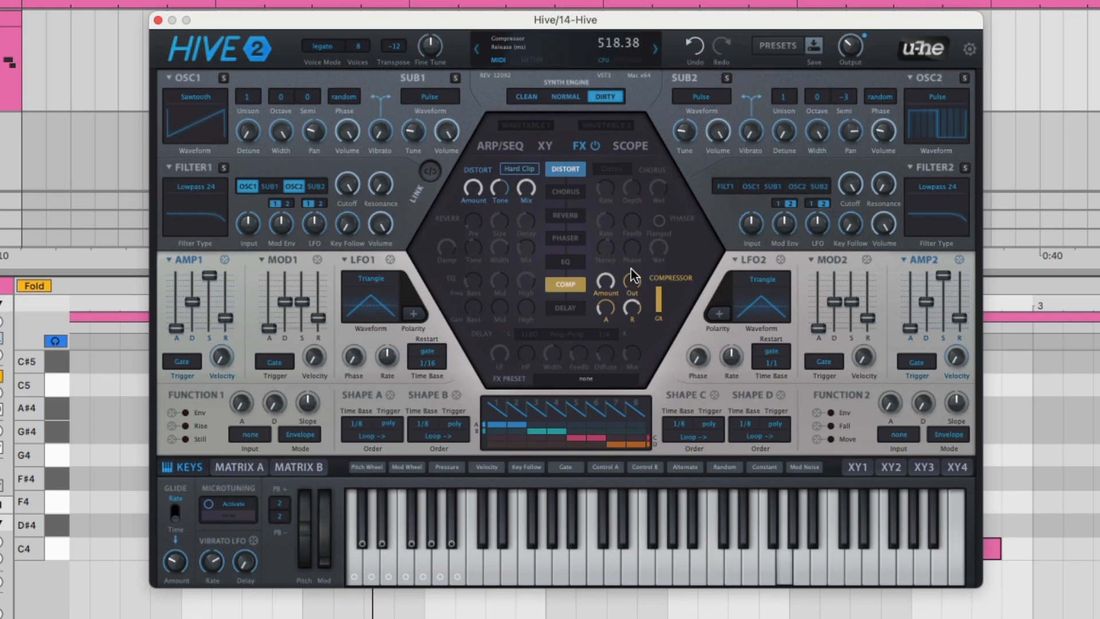
drag(607, 309, 623, 376)
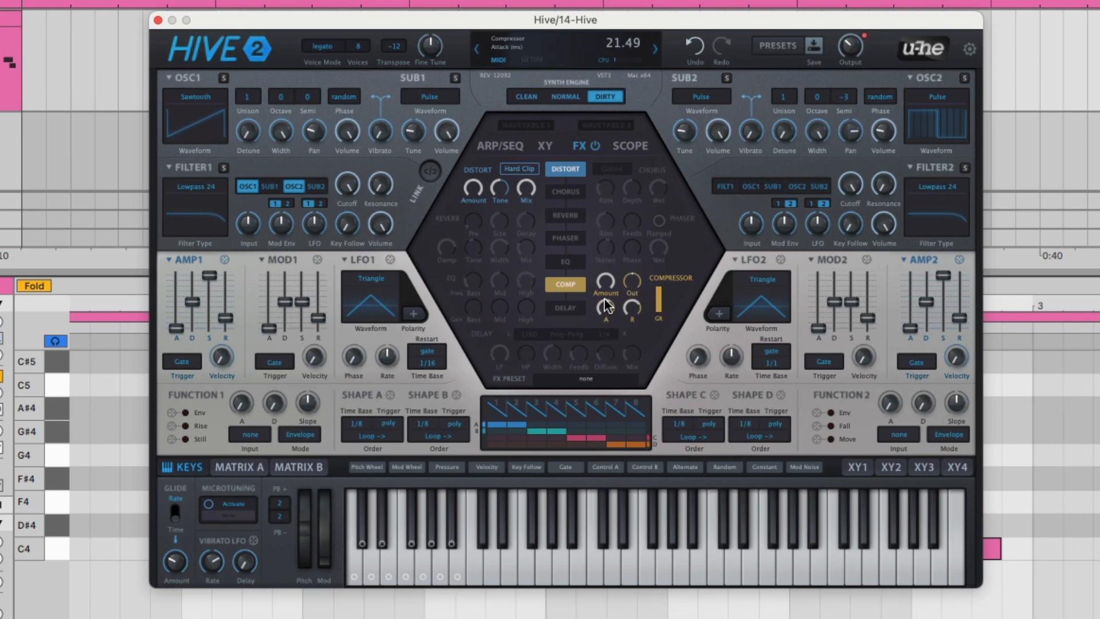
drag(630, 313, 636, 271)
drag(605, 309, 602, 272)
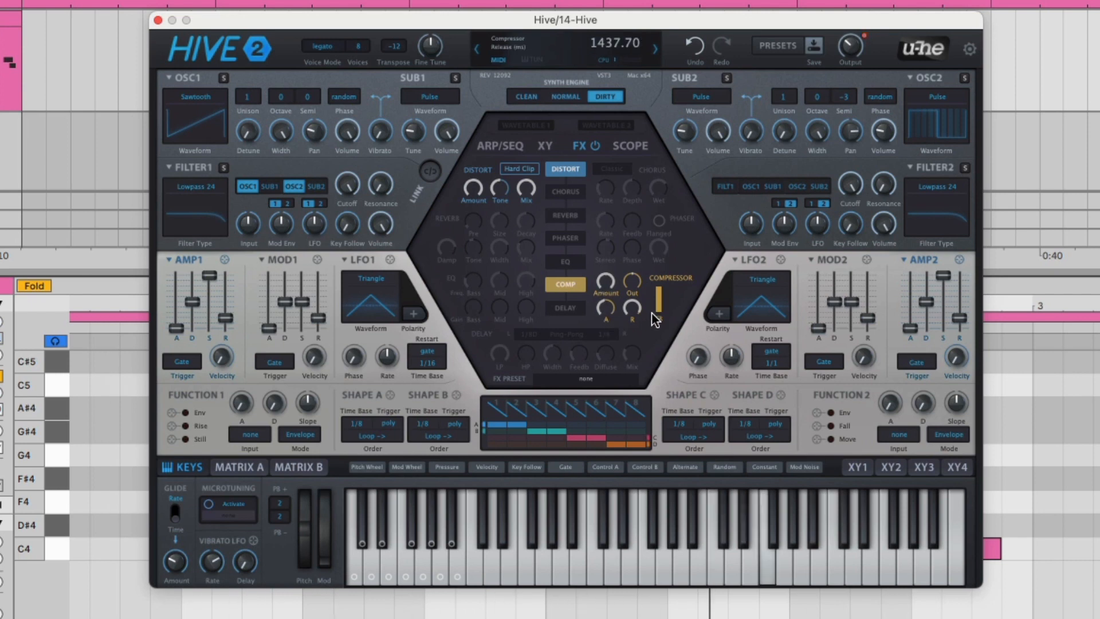
- Fine-tune the compressor's release and the main output level
drag(631, 311, 633, 322)
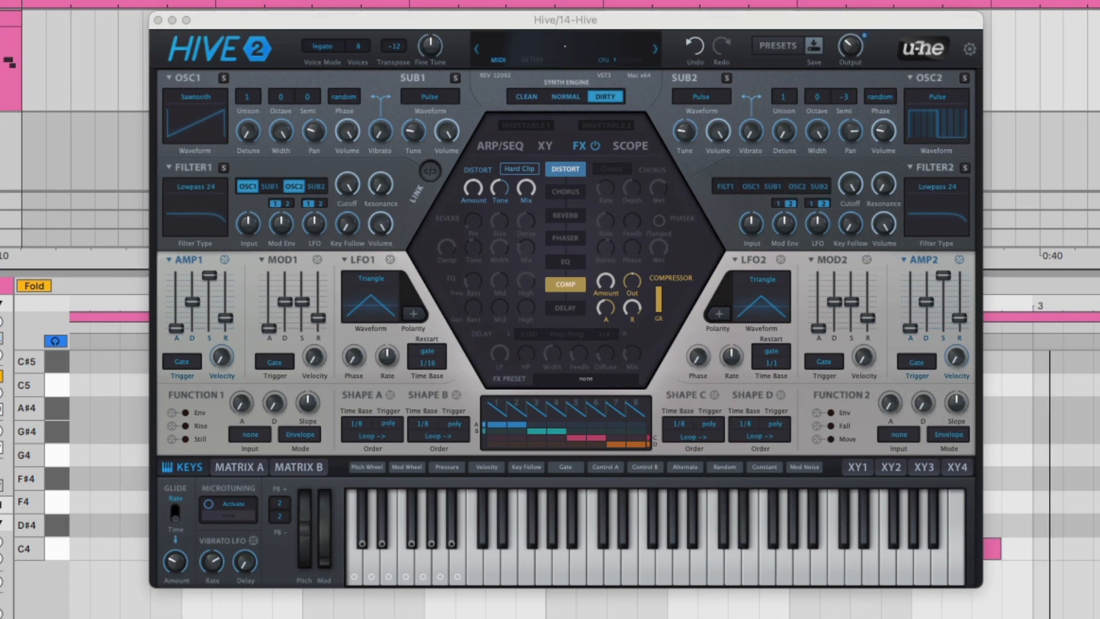
drag(851, 47, 853, 54)
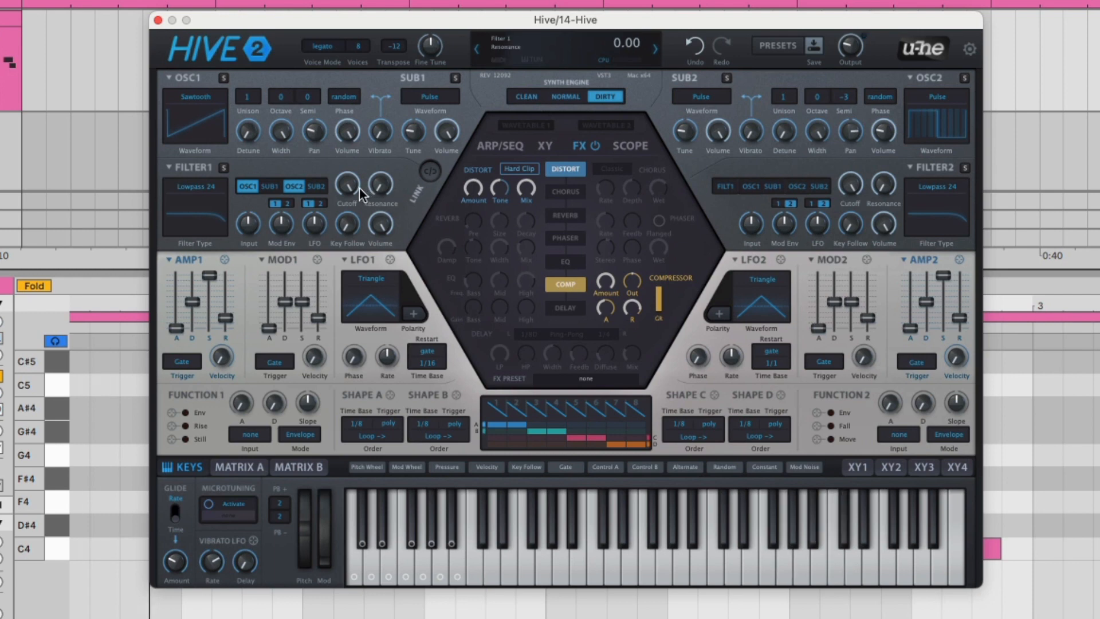
- Set Filter 1's cutoff to 99, raise its resonance, and set its volume to 0
drag(354, 201, 361, 252)
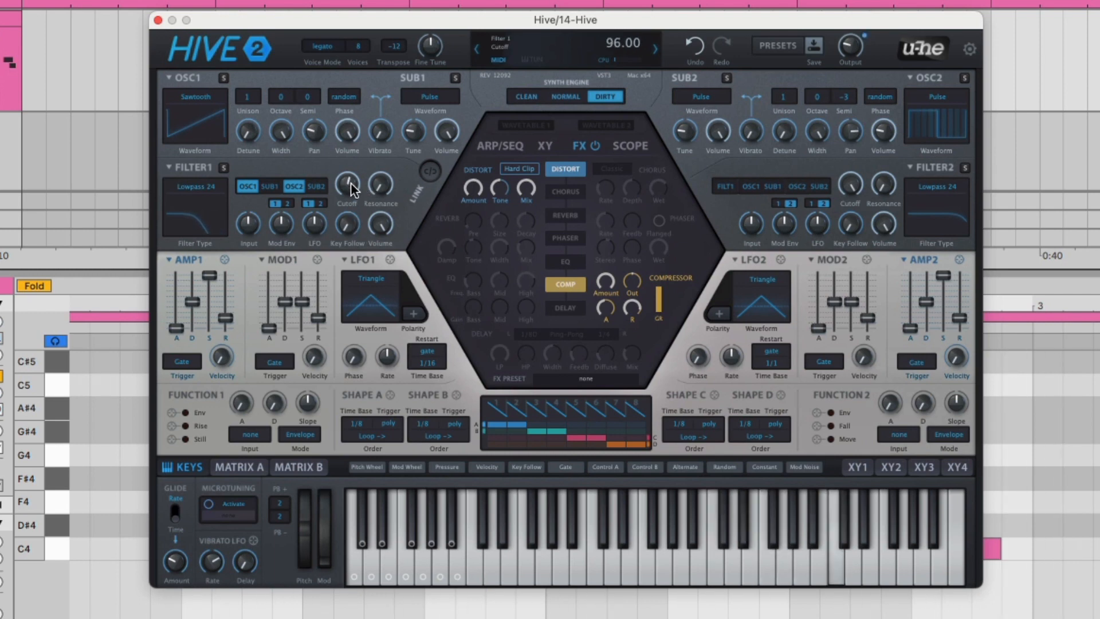
drag(380, 183, 345, 194)
click(292, 189)
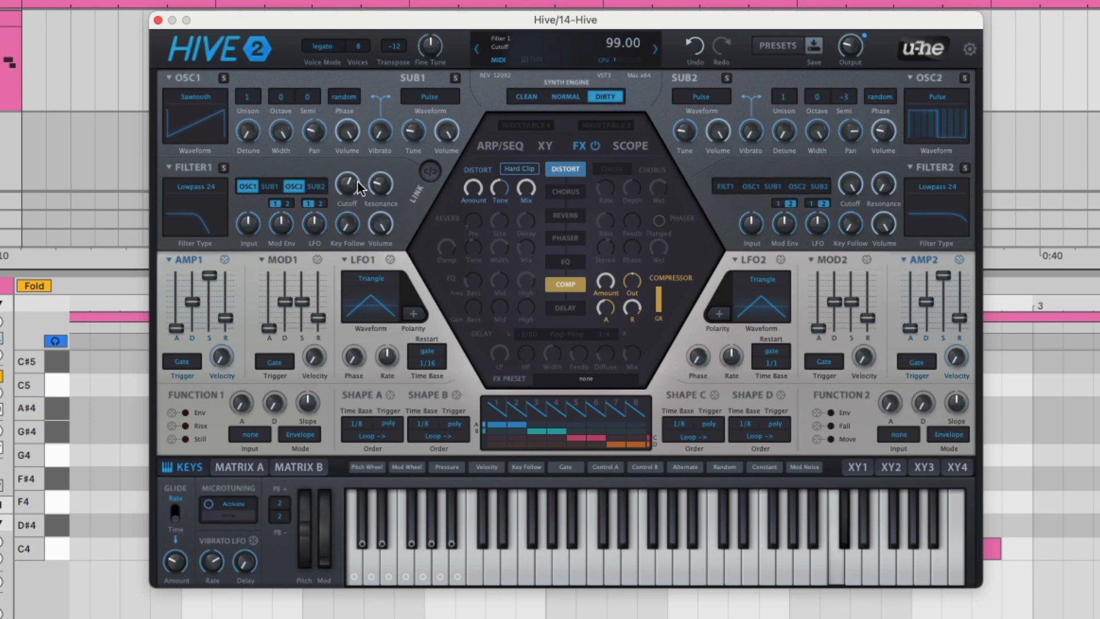
drag(385, 225, 439, 449)
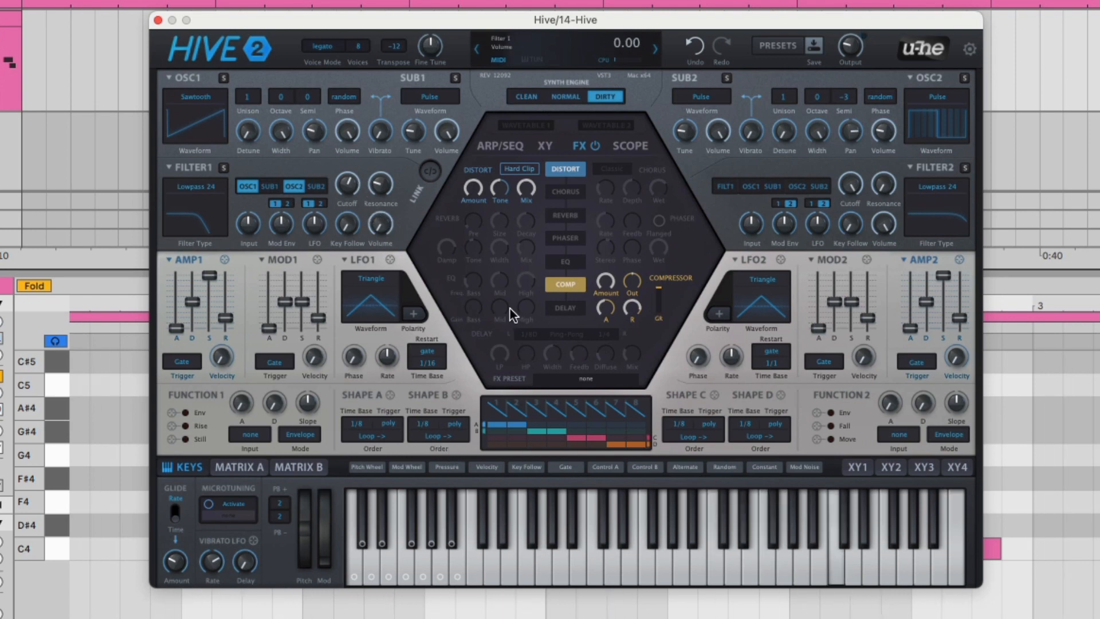
- Route Filter 1 into Filter 2 and make Filter 2 a Highpass with a lowered cutoff and strong mod envelope depth
click(722, 188)
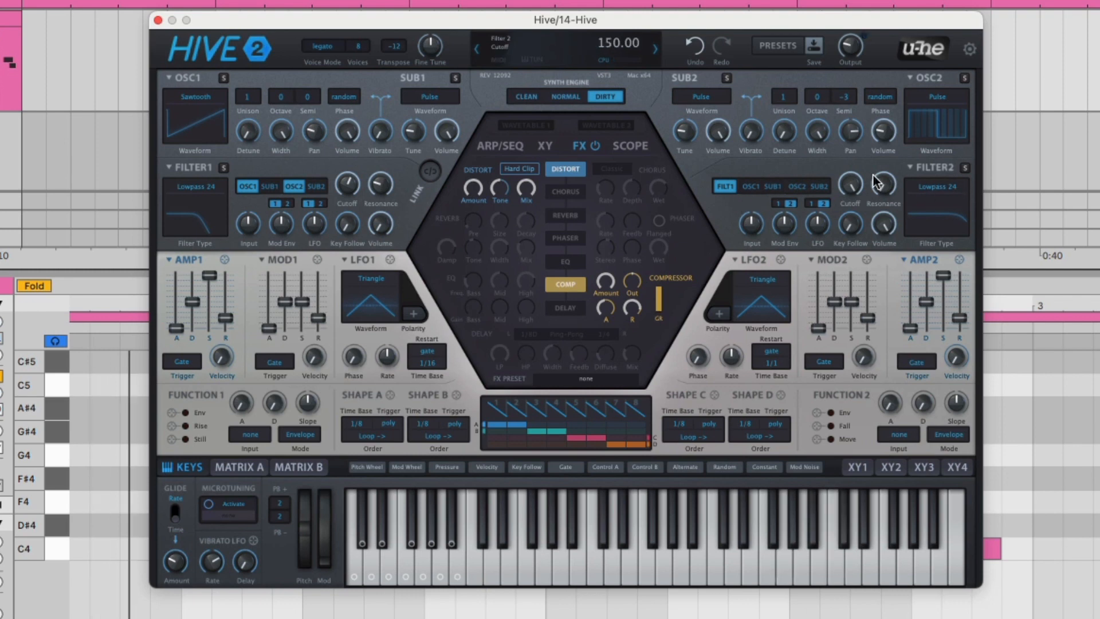
click(954, 192)
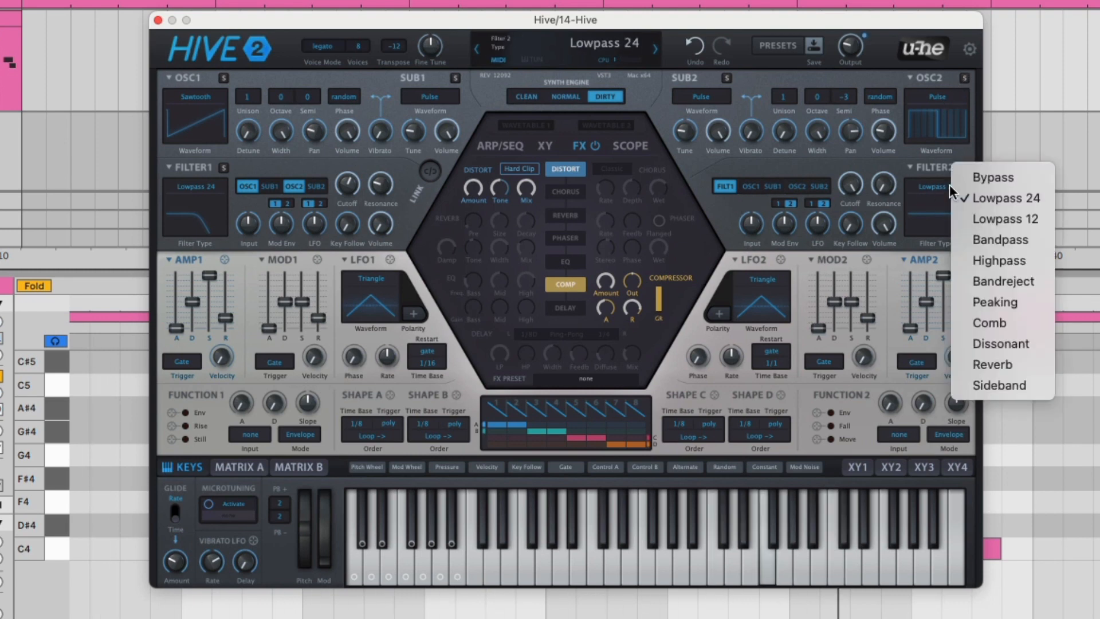
click(994, 262)
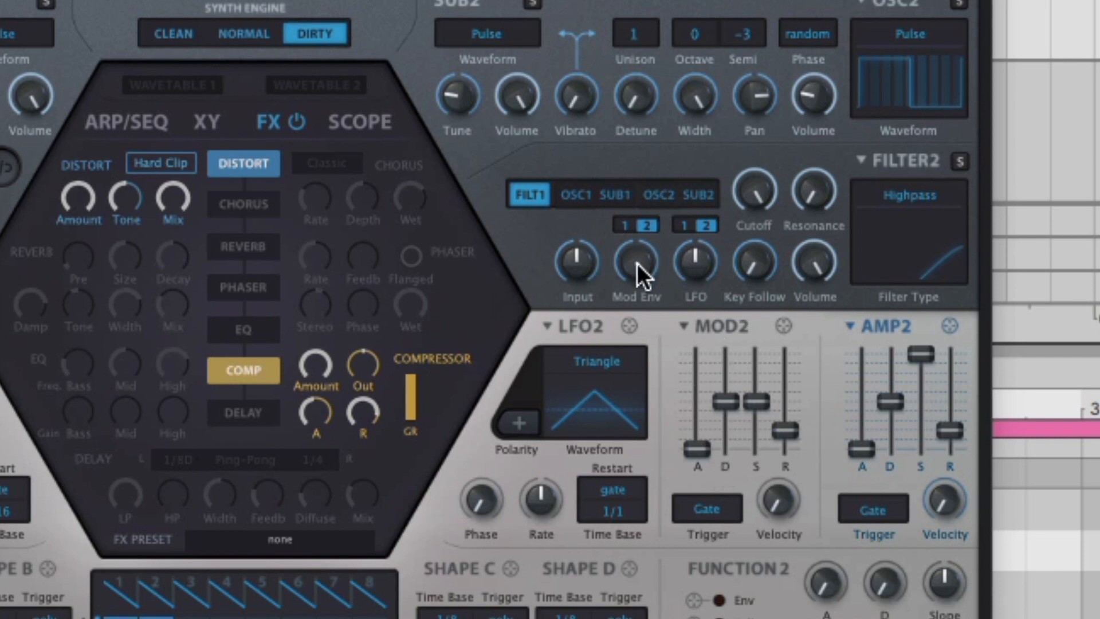
drag(757, 183, 777, 207)
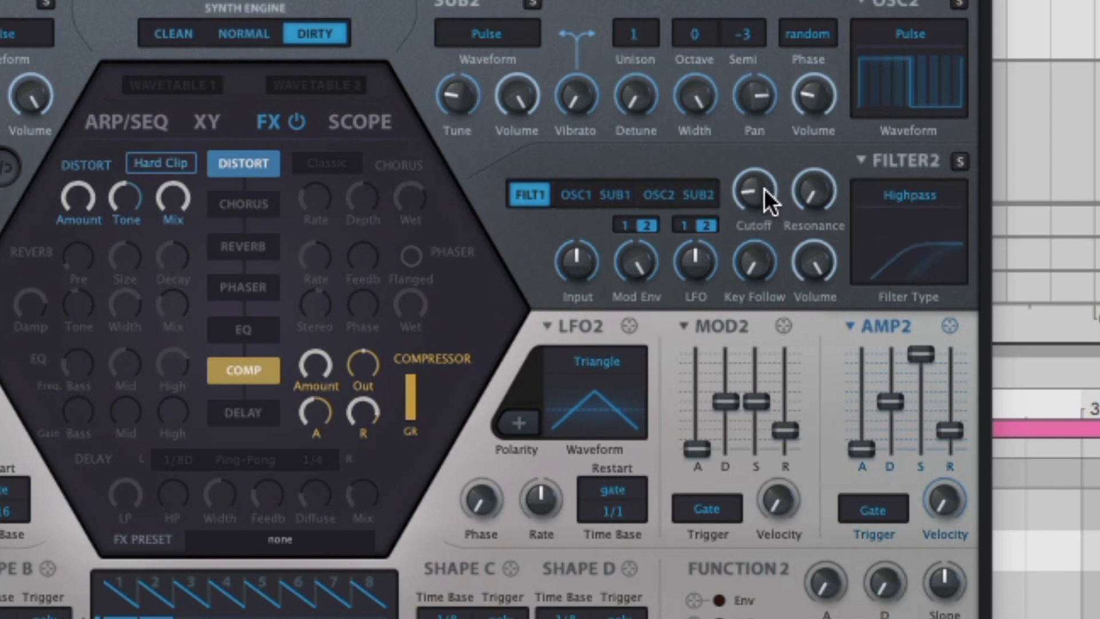
- Set the Mod 2 envelope's attack to about 27 and raise Filter 2's resonance
drag(697, 448, 702, 390)
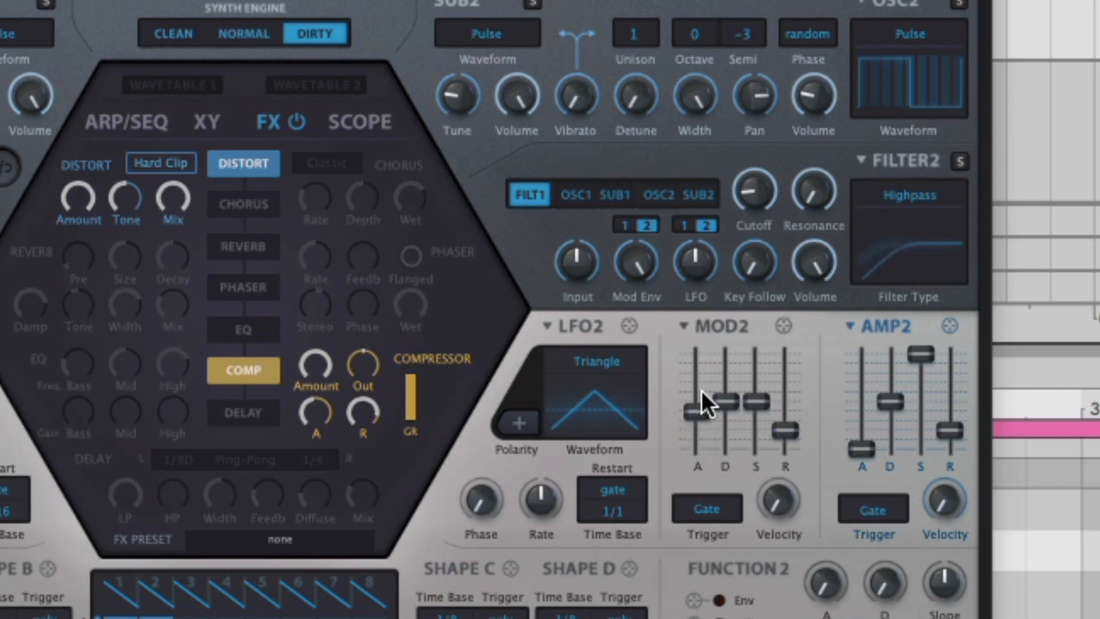
drag(699, 332, 698, 331)
drag(706, 429, 703, 424)
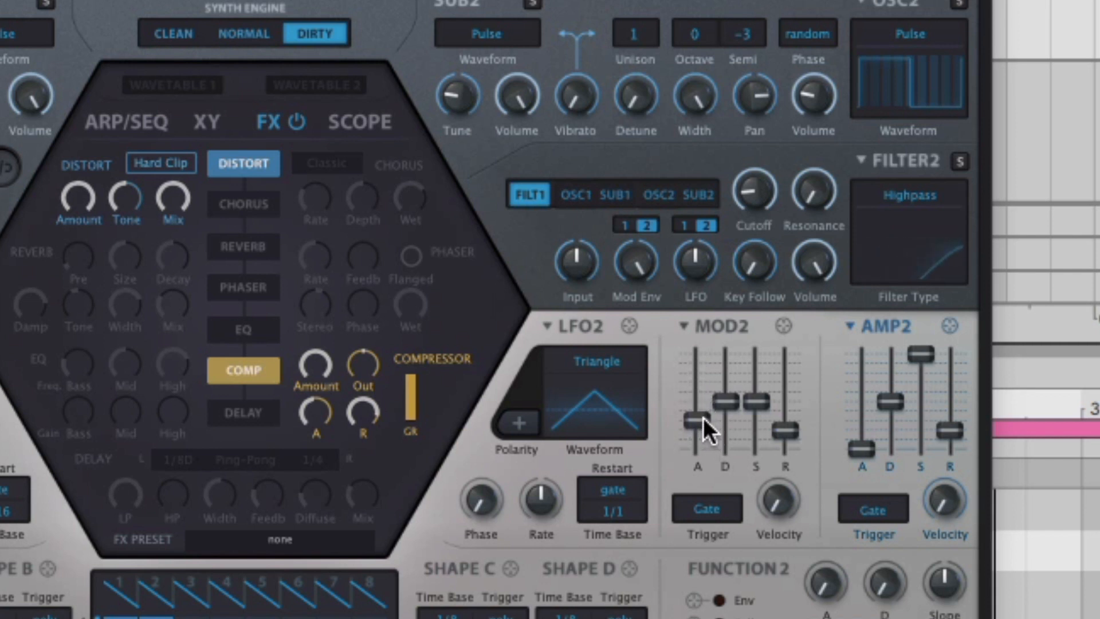
drag(705, 417, 703, 425)
drag(821, 190, 817, 136)
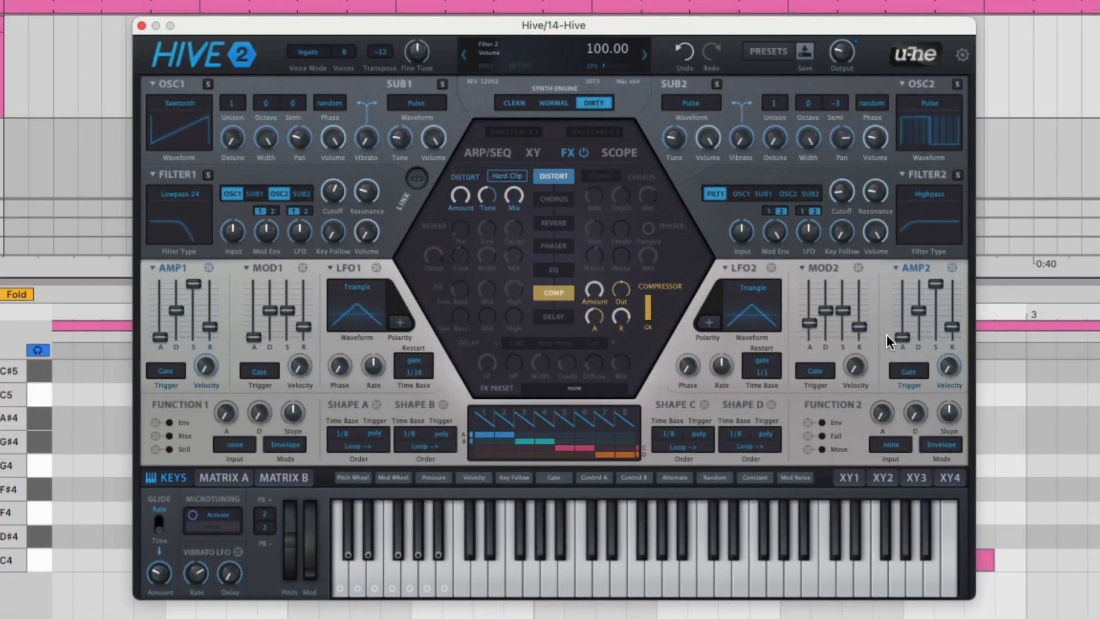
- Set Amp 1's release to 9, then shorten Amp 2's release, set its decay to 23 and lower its sustain
drag(210, 339, 213, 346)
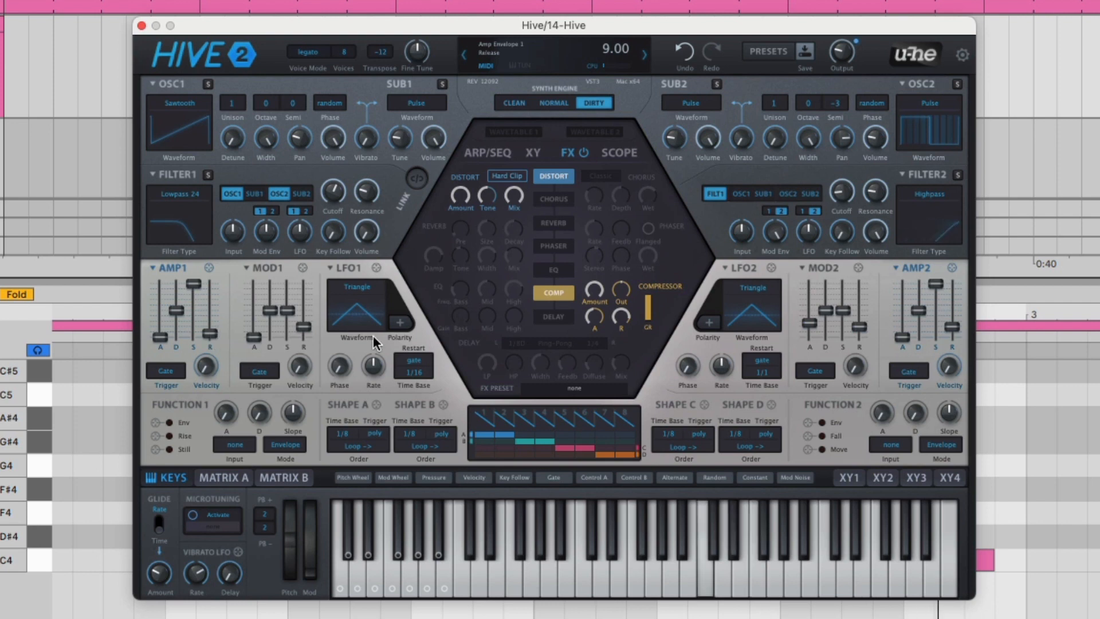
drag(951, 328, 924, 338)
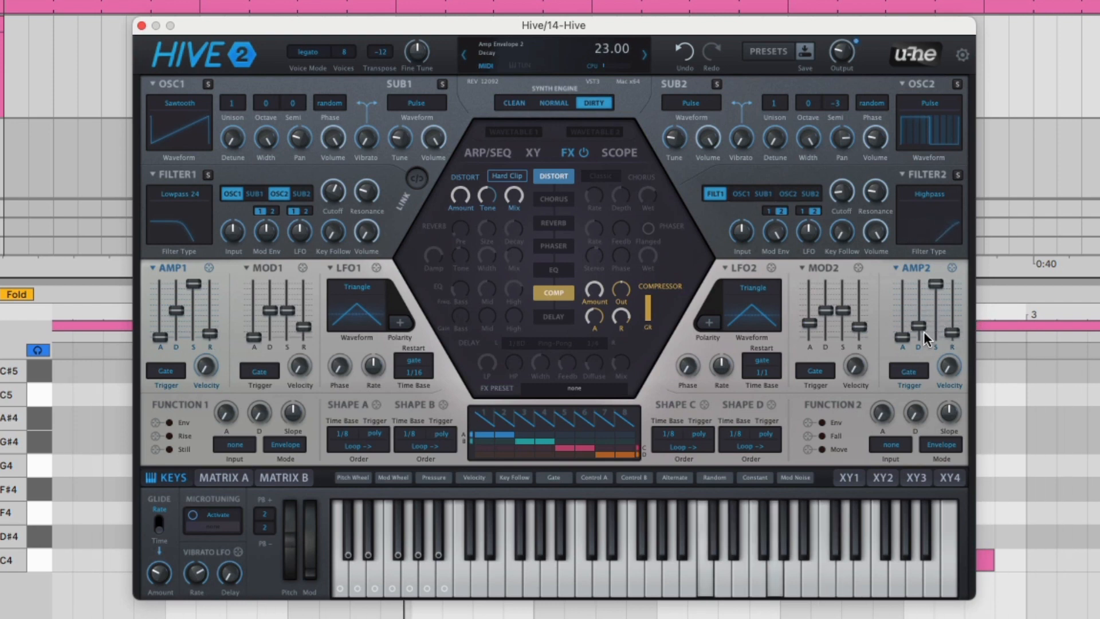
drag(935, 284, 940, 331)
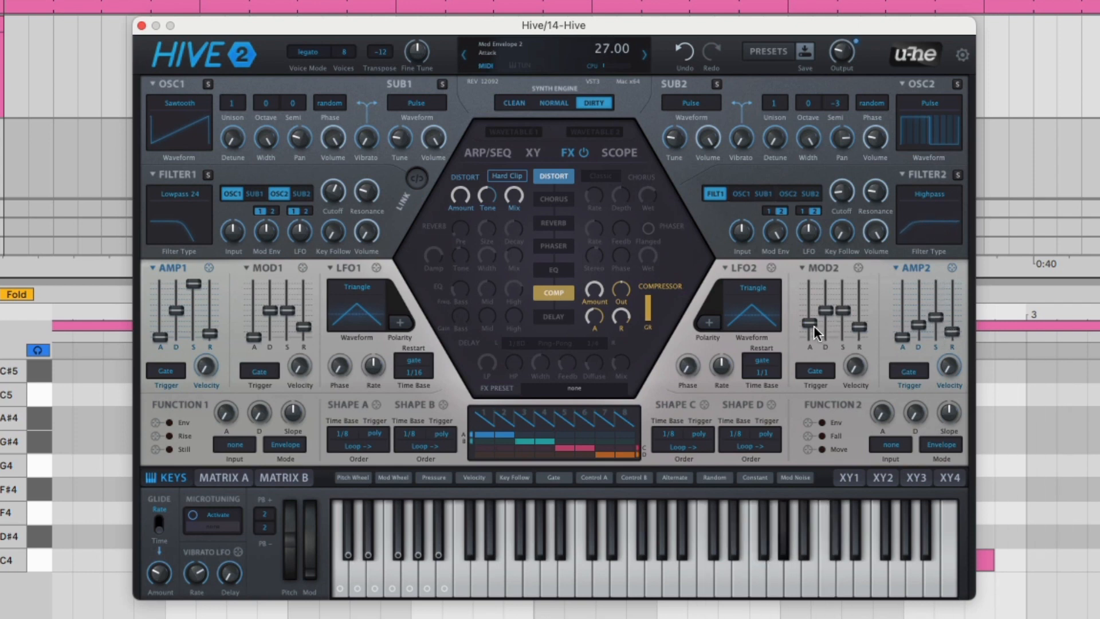
- Lengthen the Mod 2 envelope's attack slightly and lower oscillator 2's volume
drag(814, 327, 813, 317)
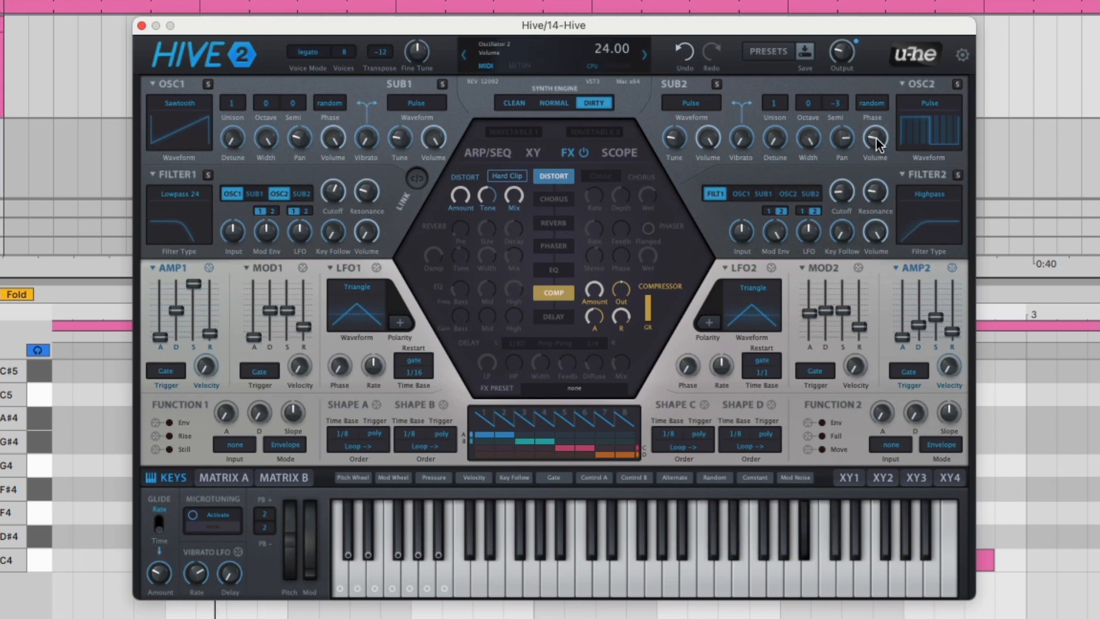
drag(876, 143, 877, 155)
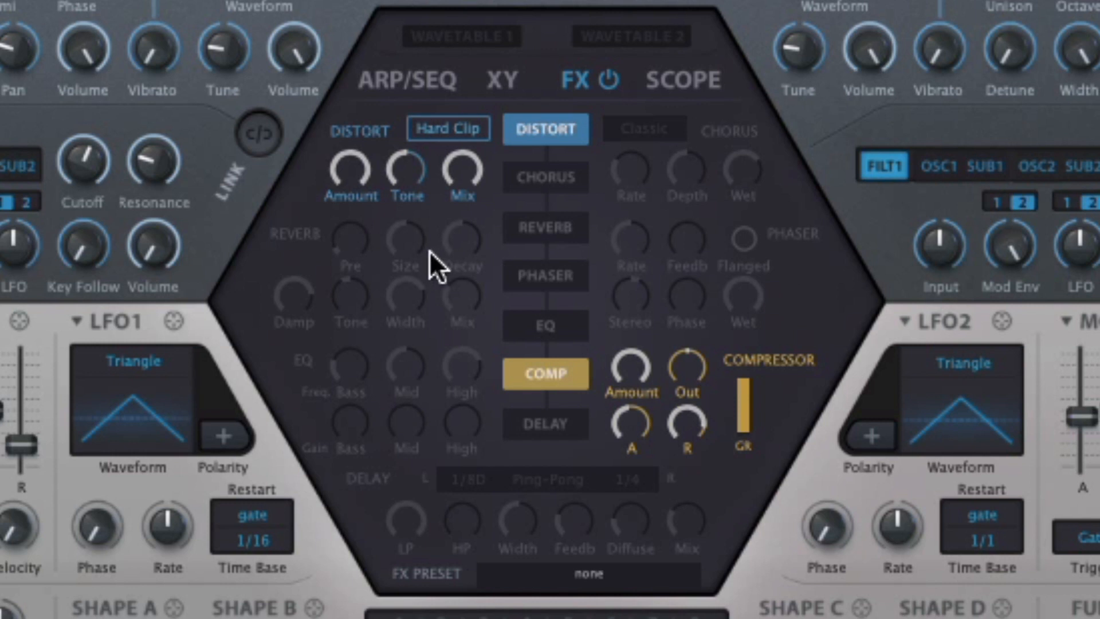
- Enable the EQ and reverb effects in the synth's effects chain
click(559, 325)
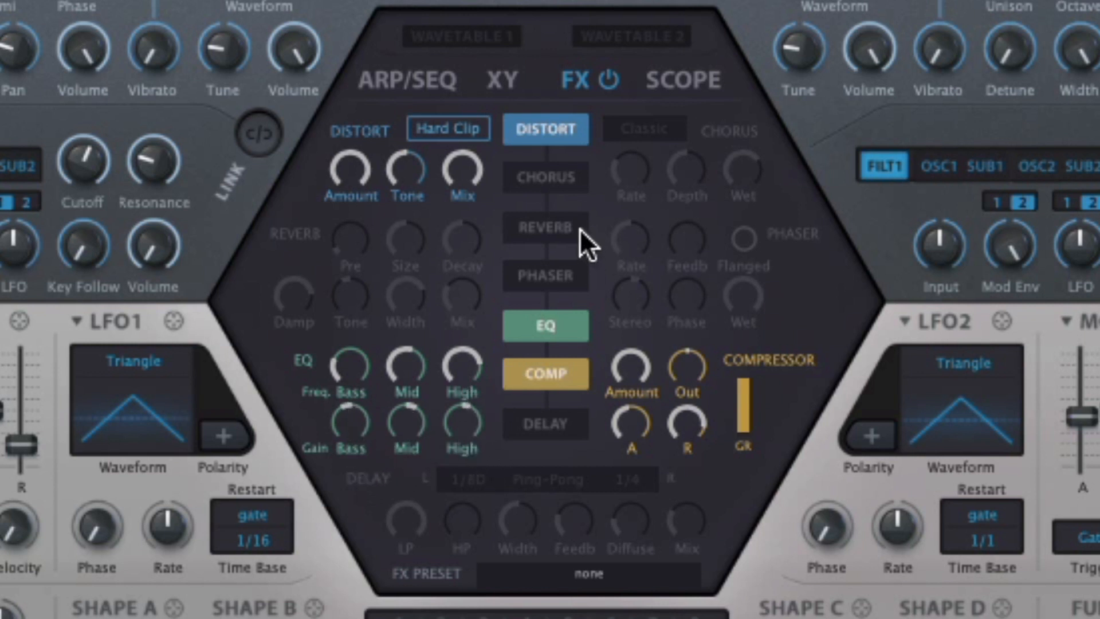
click(560, 229)
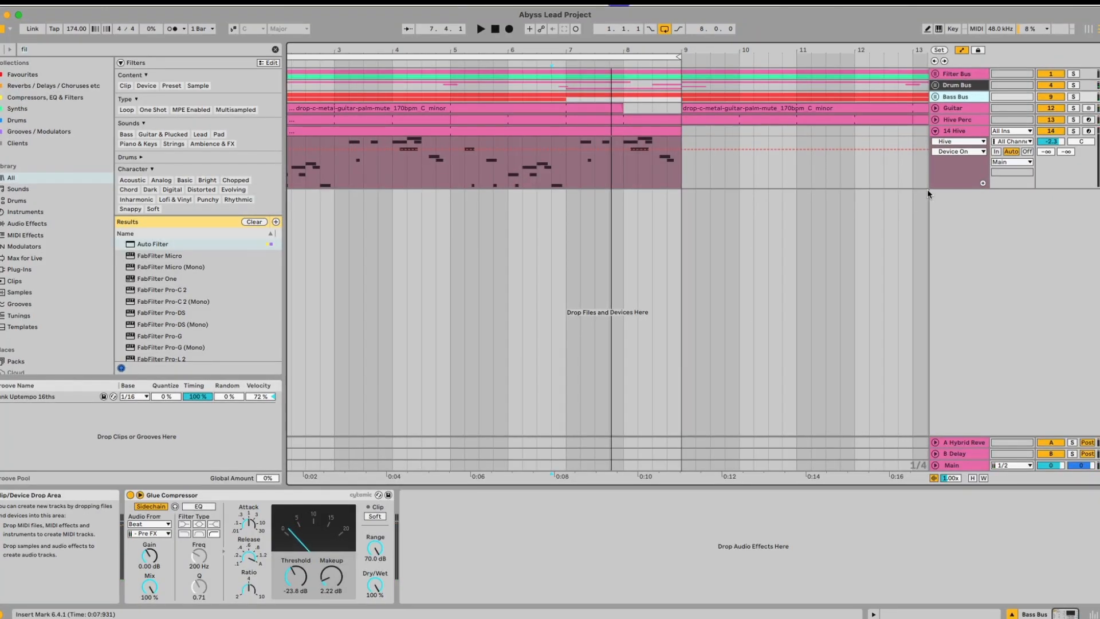
- Group the Bass Bus, Guitar, Hive Perc and 14 Hive tracks together in the DAW arrangement
click(957, 136)
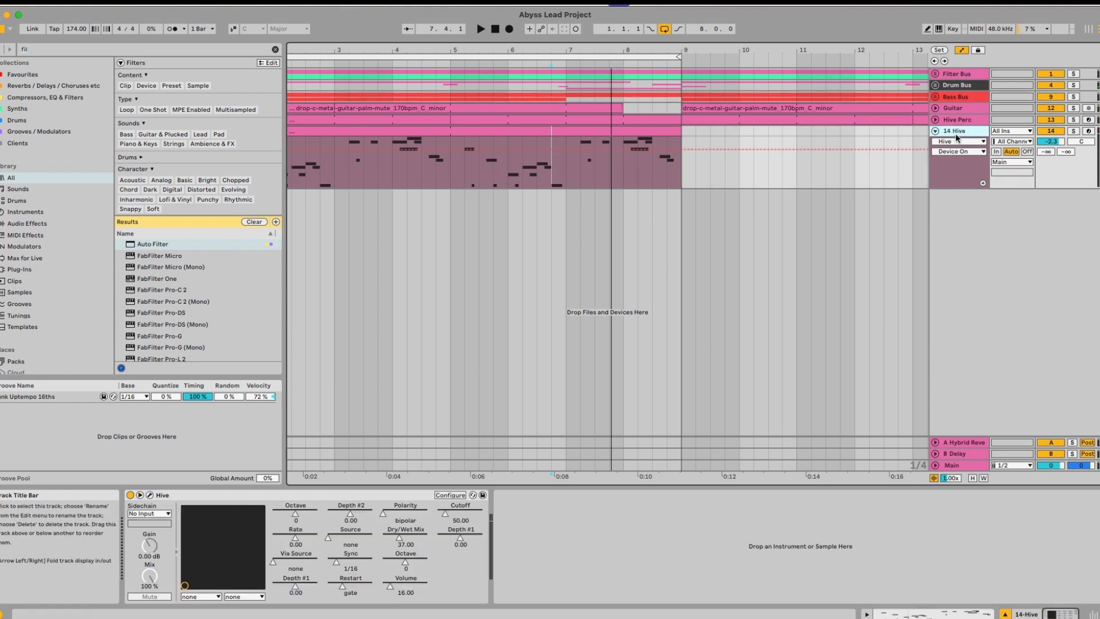
click(955, 100)
click(955, 108)
click(956, 131)
shift+click(958, 119)
shift+click(957, 98)
right_click(959, 98)
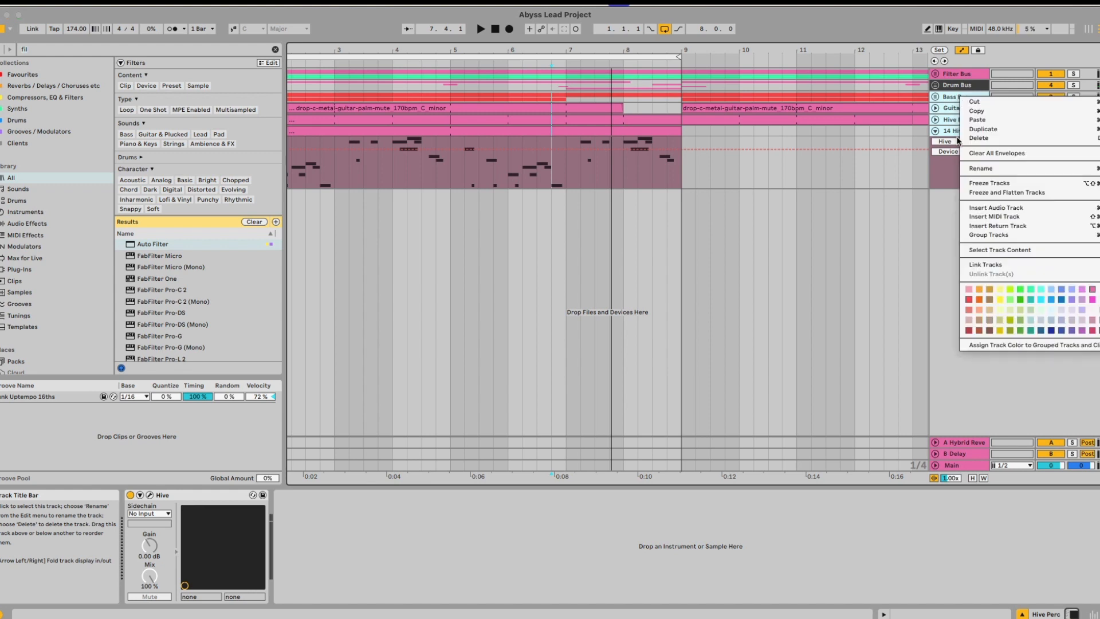
click(986, 235)
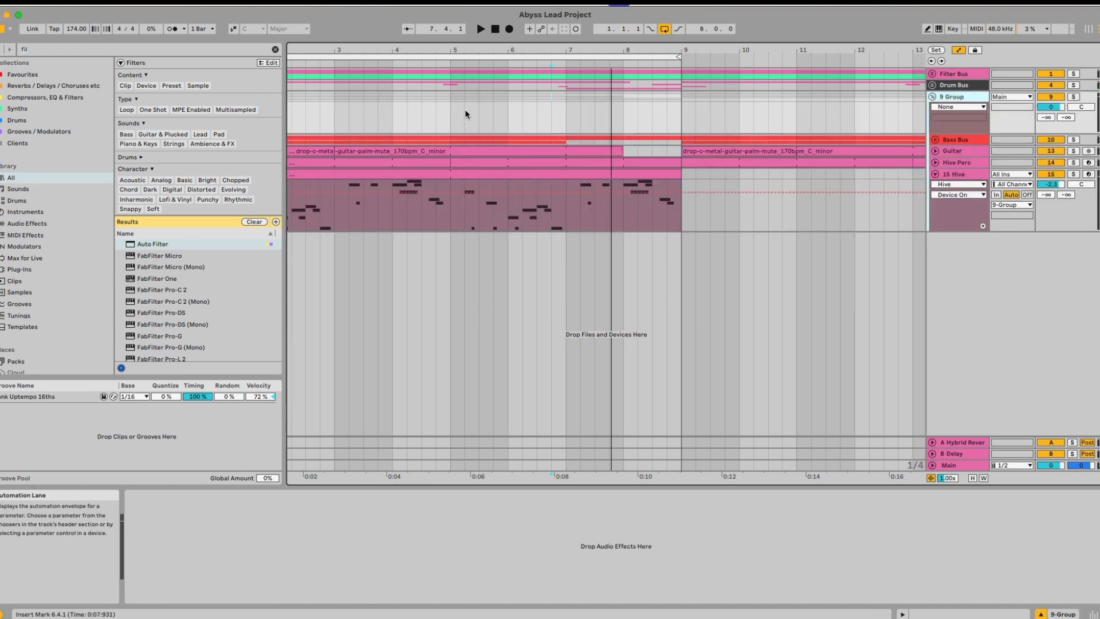
- Add Auto Filter to the new group track and set its filter frequency to 1.28 kHz while auditioning playback
scroll(624, 116, up, 5)
scroll(552, 150, up, 2)
scroll(551, 149, up, 2)
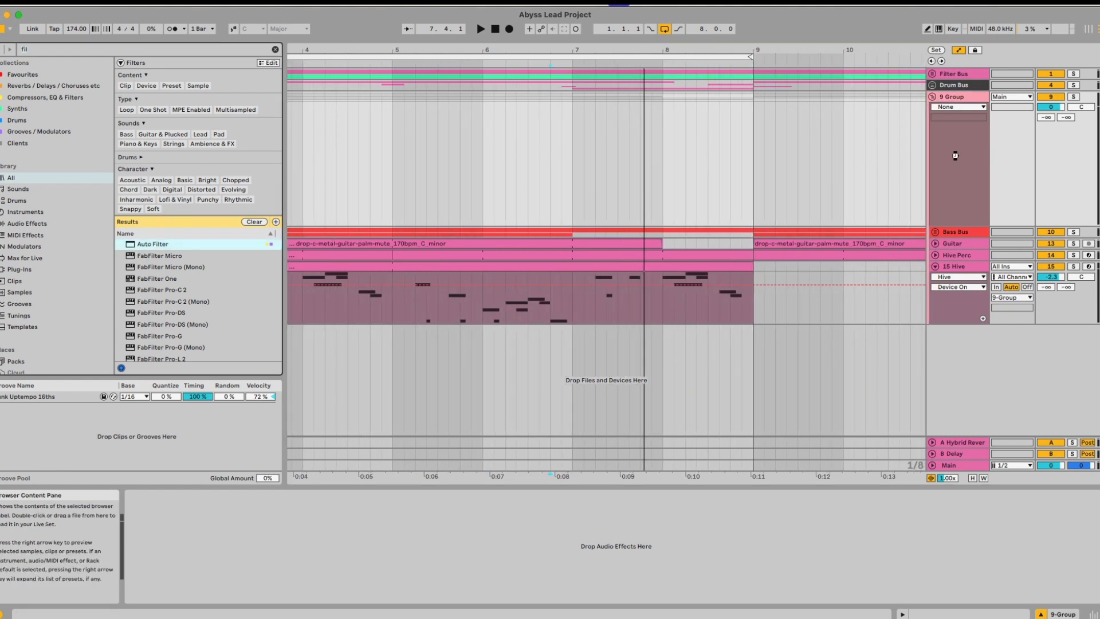
drag(955, 156, 955, 155)
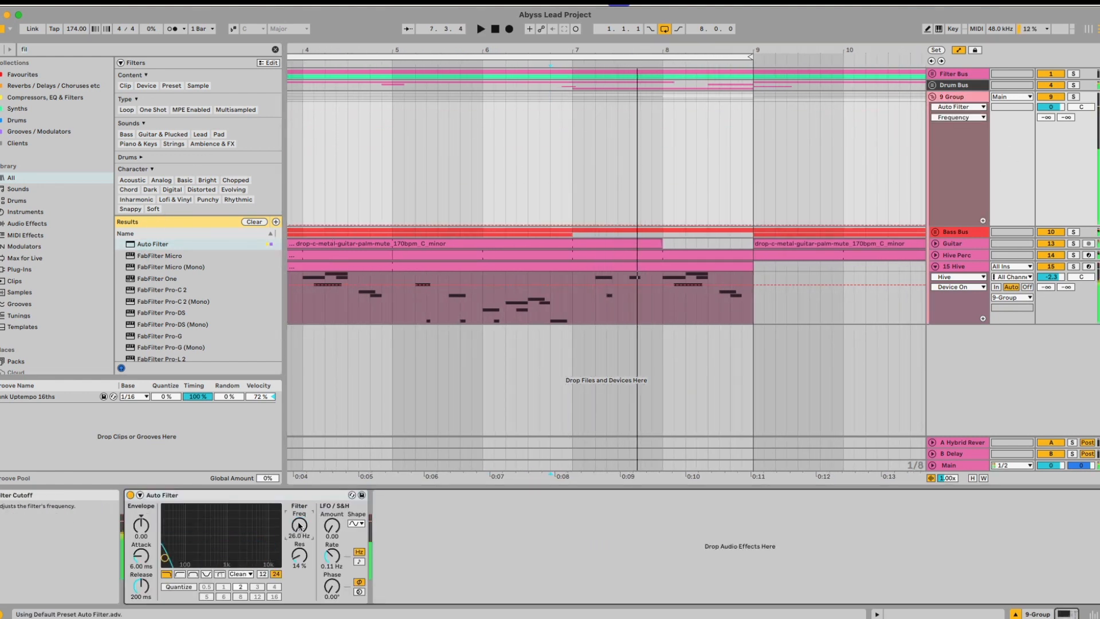
key(space)
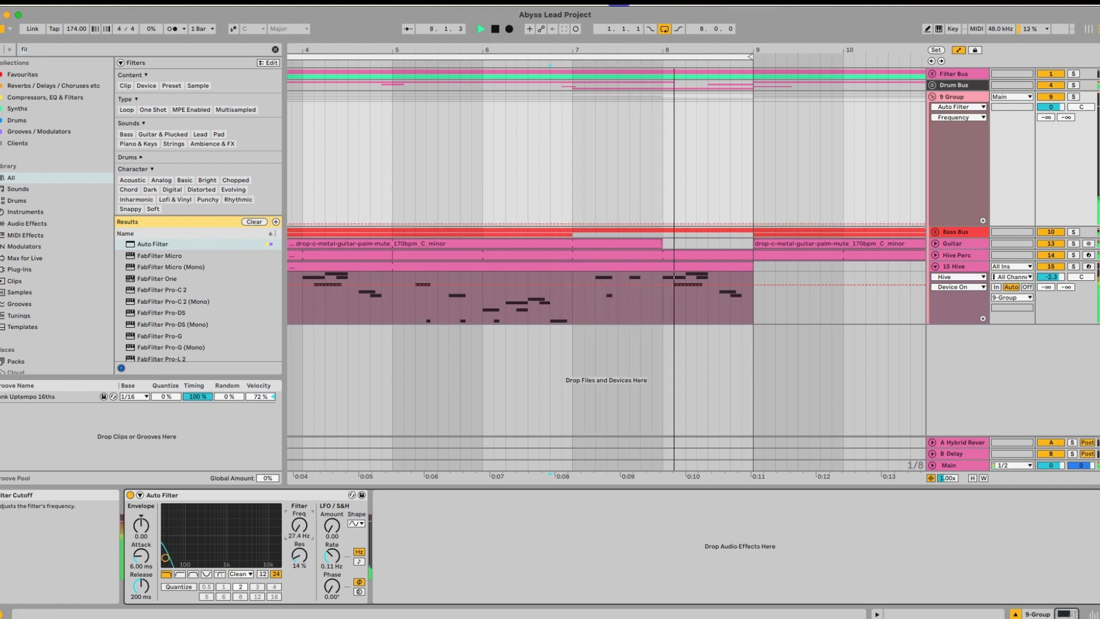
drag(299, 525, 299, 474)
key(space)
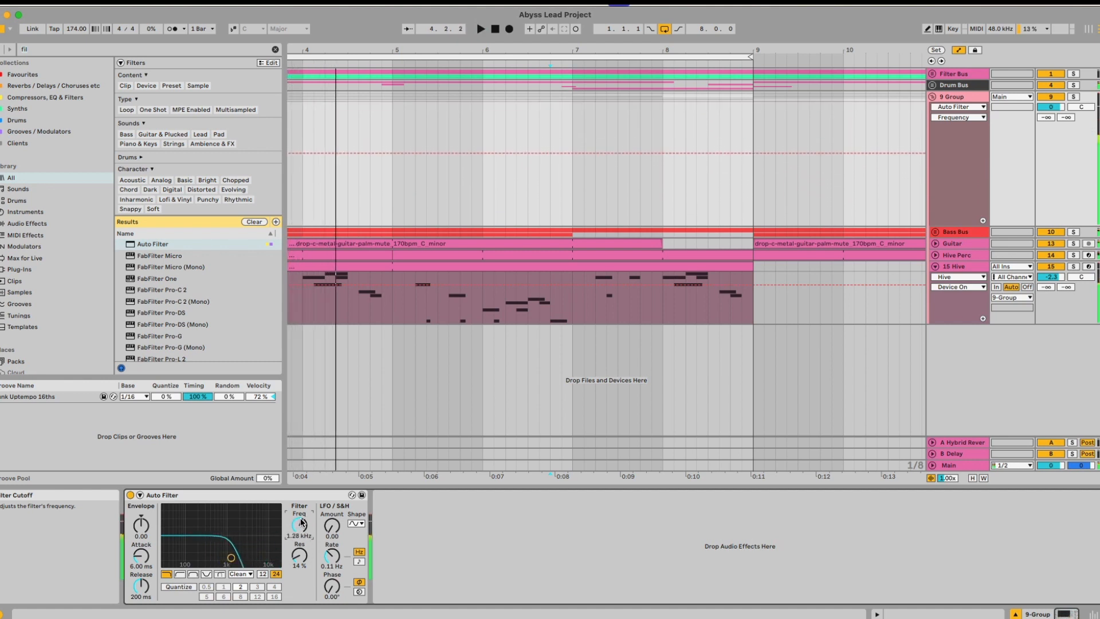
- Automate the group filter's frequency to dip at bar 7, rise in a curve to a peak at bar 8, and fall to 26 Hz at bar 9
click(573, 154)
click(590, 154)
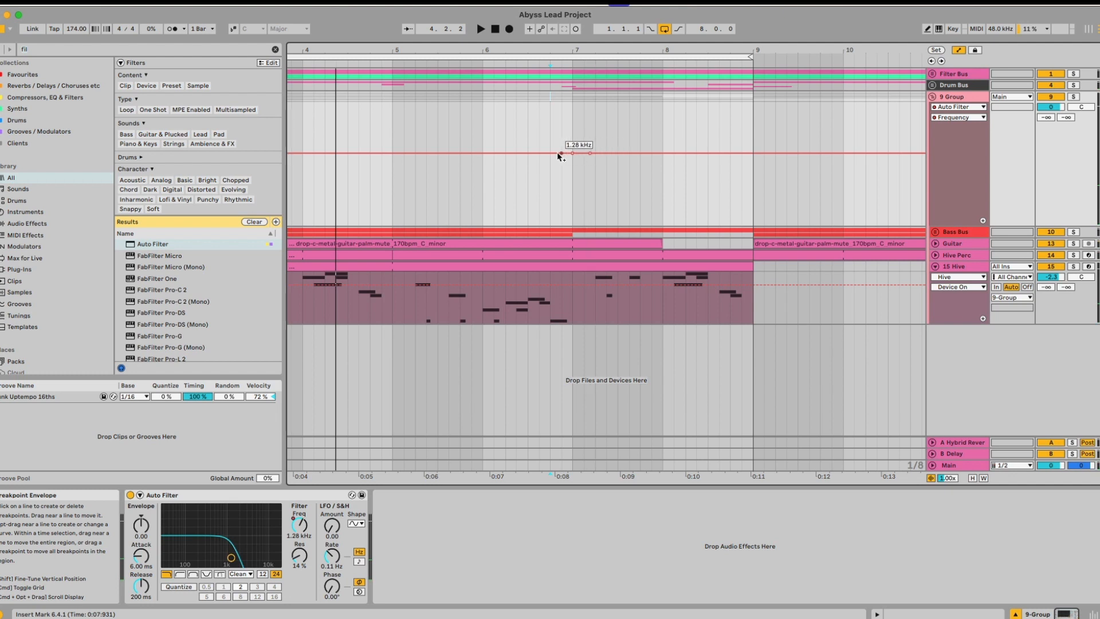
drag(579, 161, 752, 225)
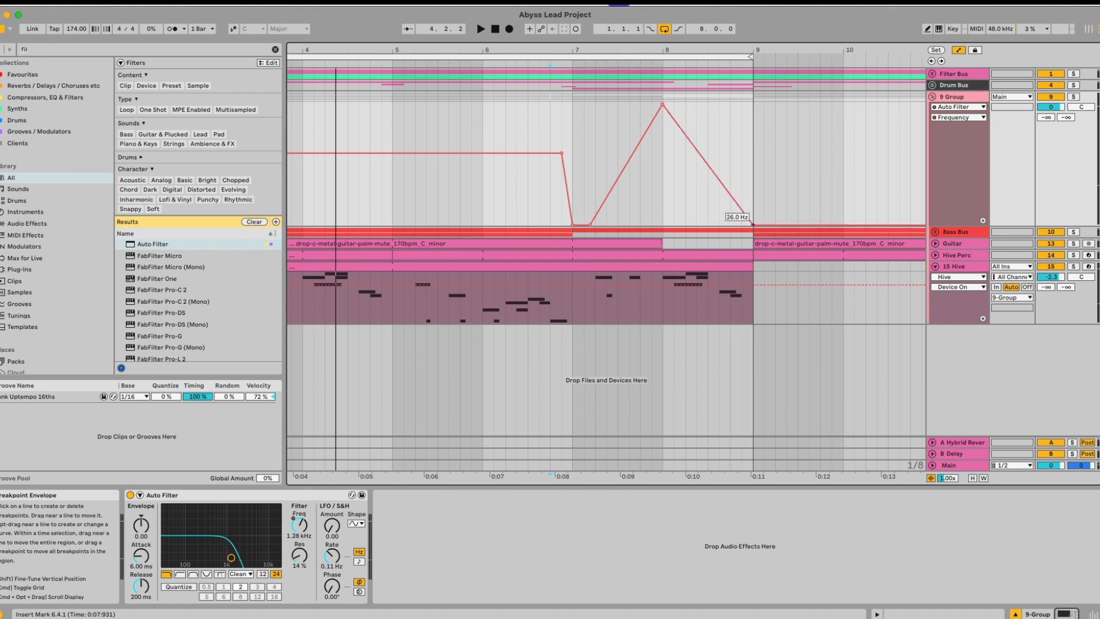
drag(630, 173, 598, 163)
drag(661, 106, 663, 108)
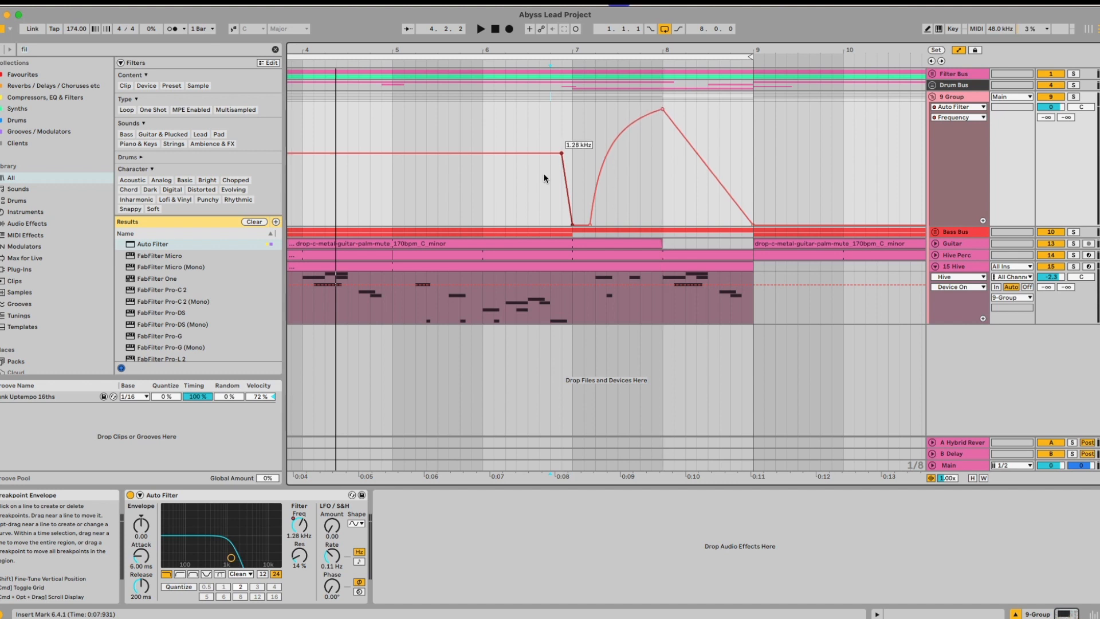
- Play the arrangement from shortly before bar 7 to check the filter automation
click(517, 181)
key(space)
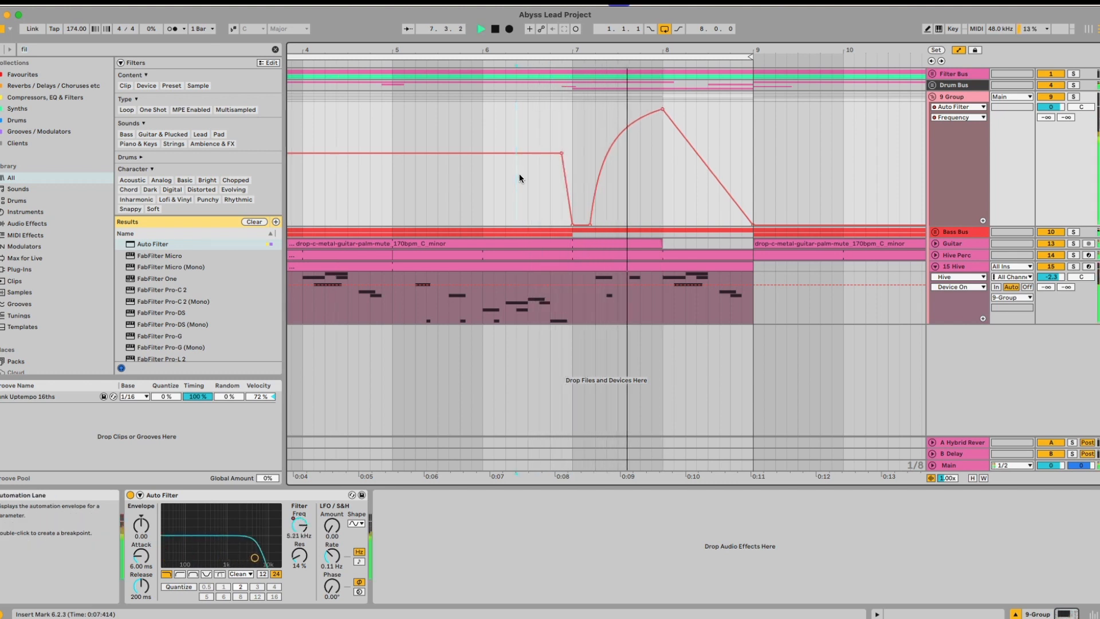
key(space)
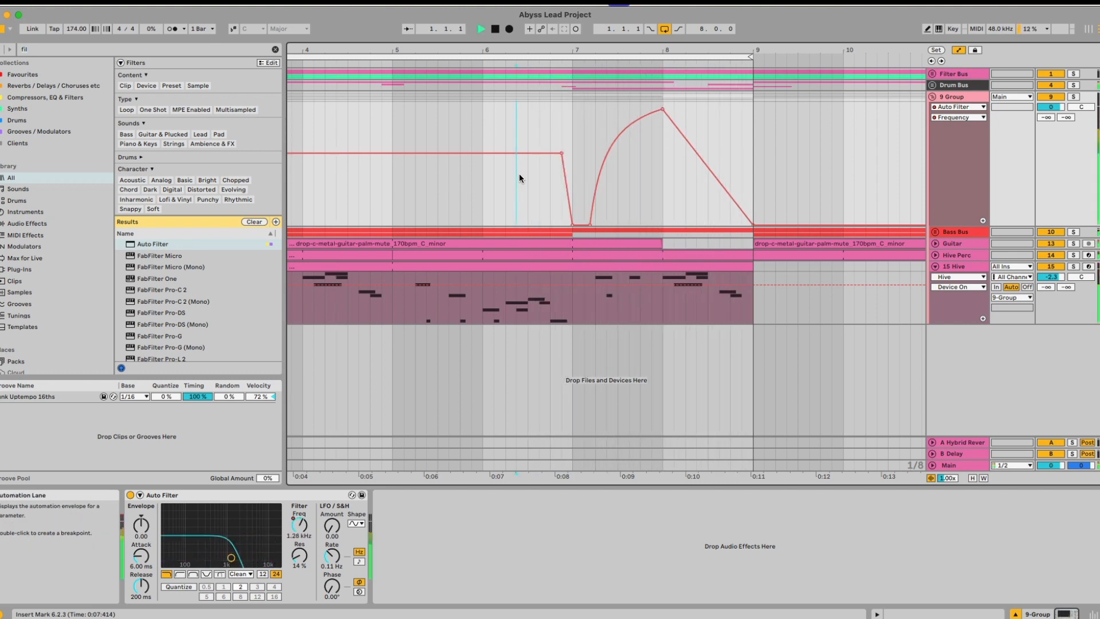
- Raise the filter frequency breakpoint at bar 9 and lower the level before the bar 7 dip to 1.09 kHz
drag(752, 224, 753, 187)
key(space)
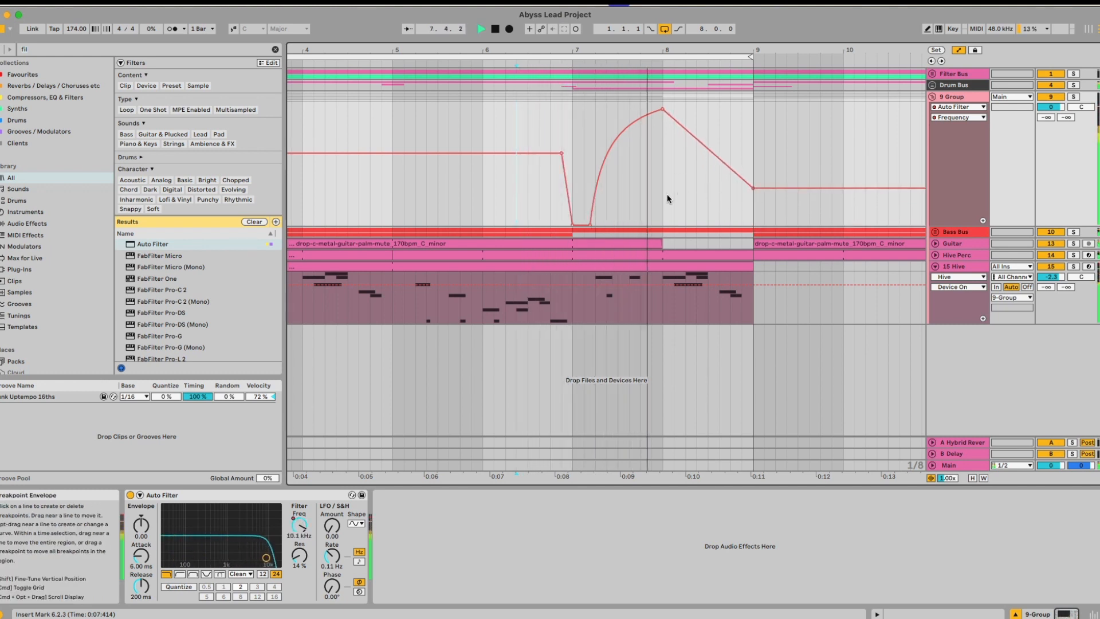
drag(573, 223, 578, 225)
key(space)
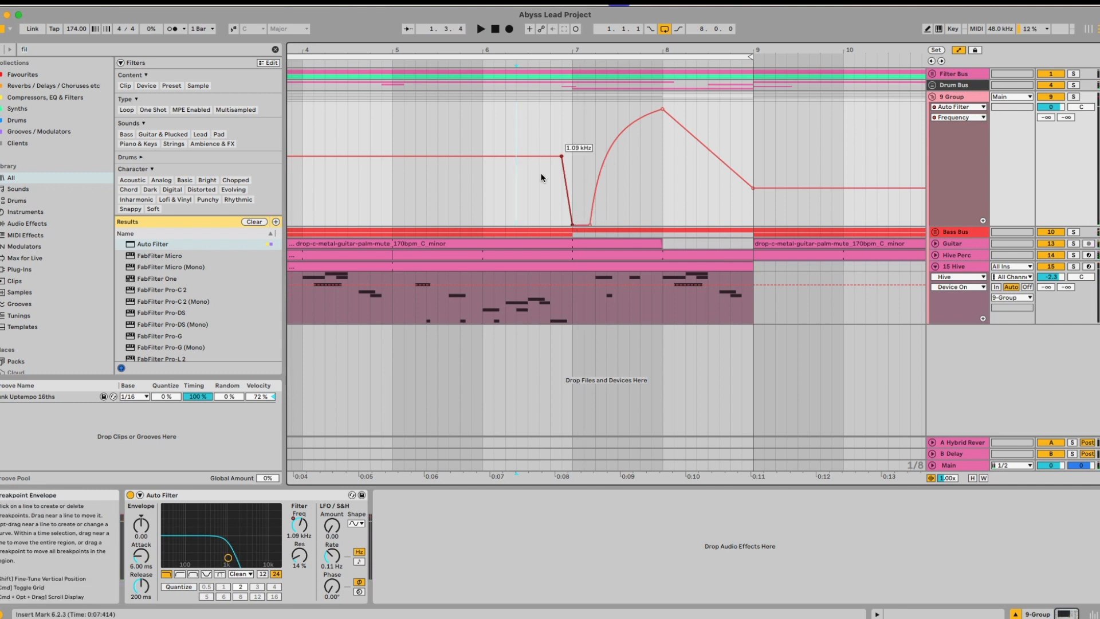
- Automate the group Auto Filter's Device On parameter so the filter stays off until bar 7 and switches on there
scroll(455, 170, left, 1)
scroll(451, 164, left, 9)
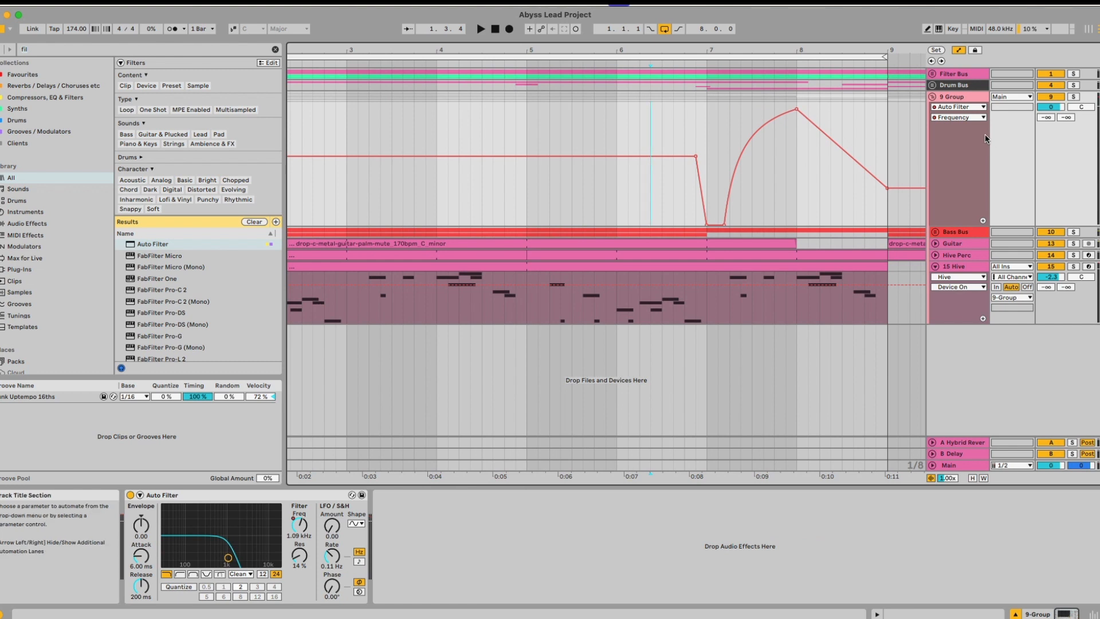
click(972, 108)
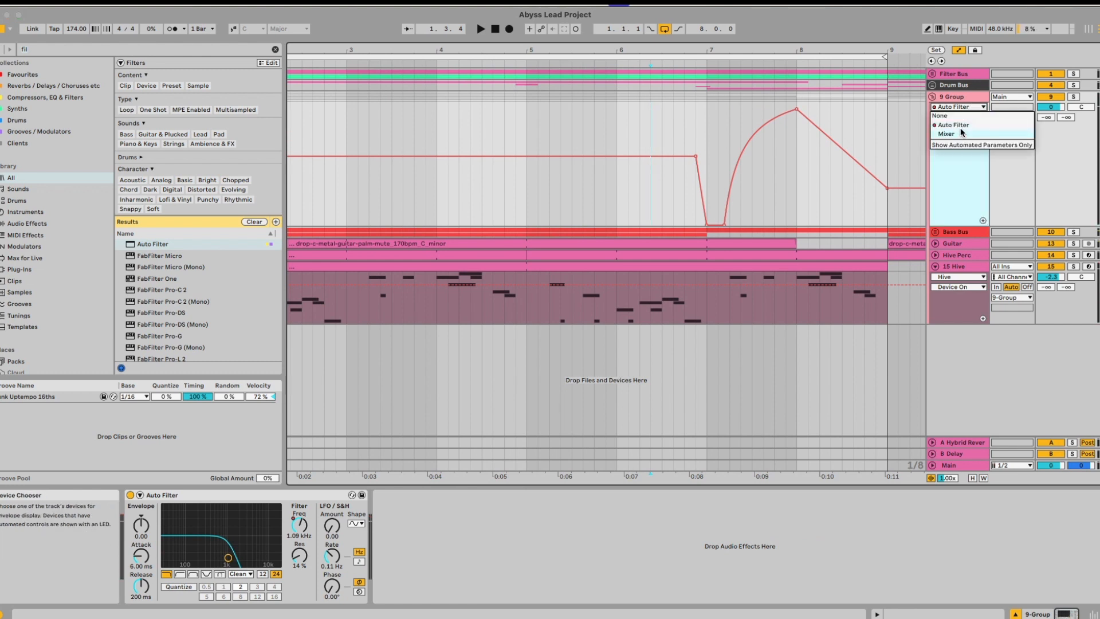
click(954, 124)
right_click(131, 495)
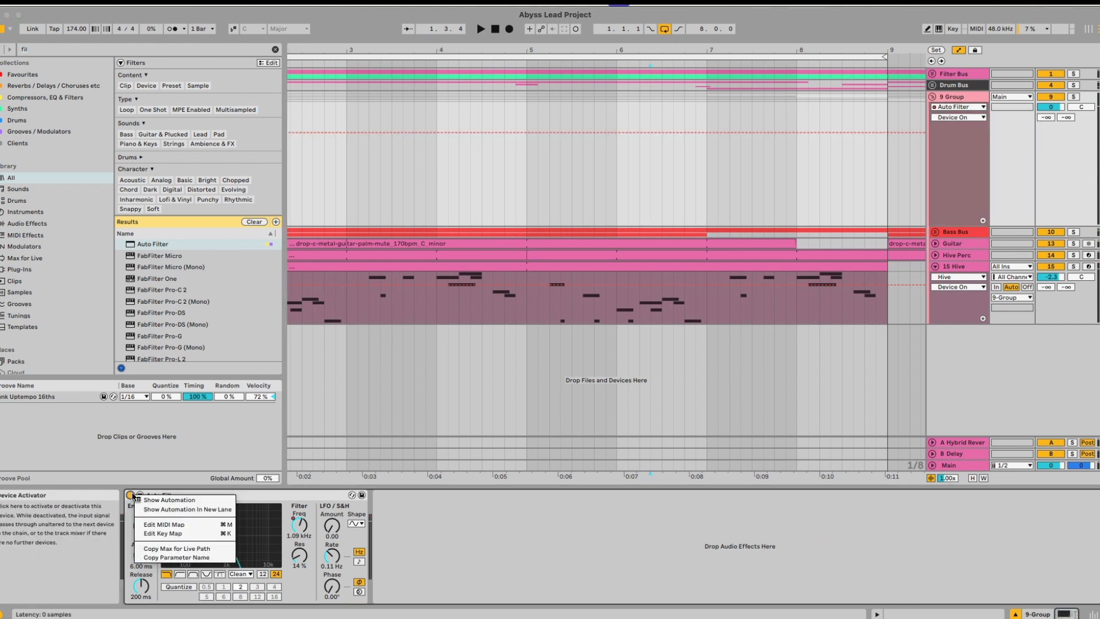
click(169, 499)
scroll(687, 140, left, 1)
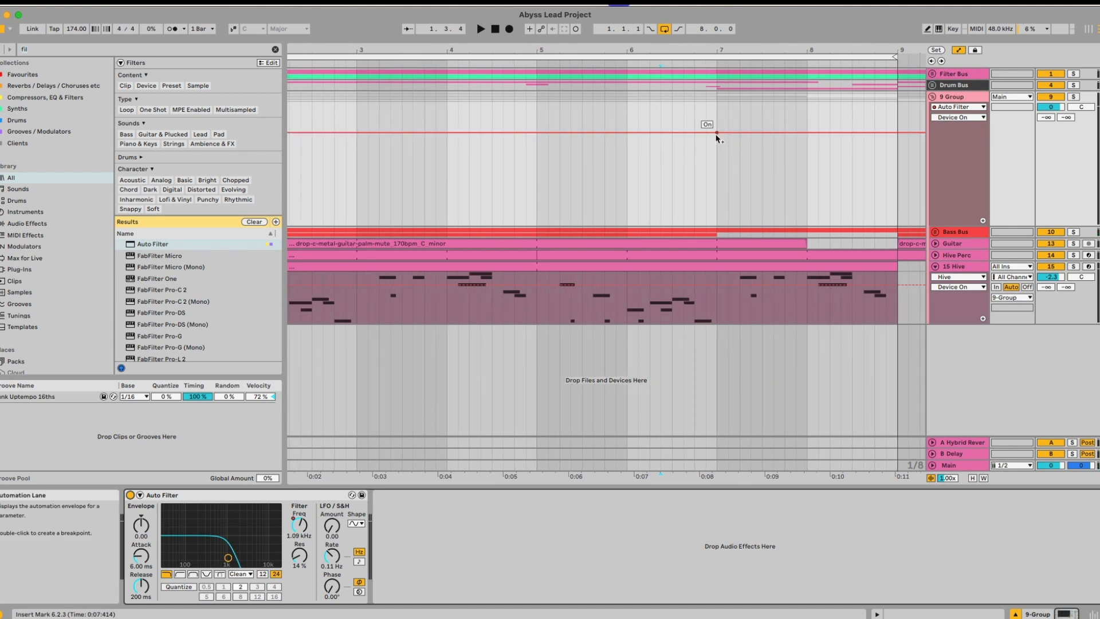
drag(699, 133, 696, 194)
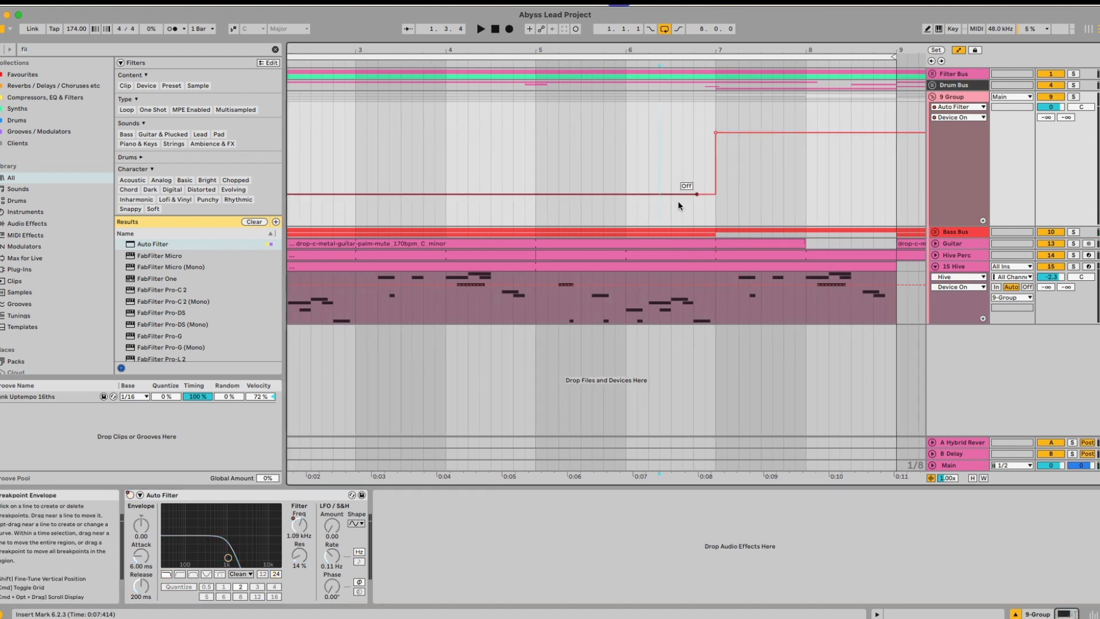
- Play the arrangement from bar 6 to check the filter switching on and off
click(642, 209)
key(space)
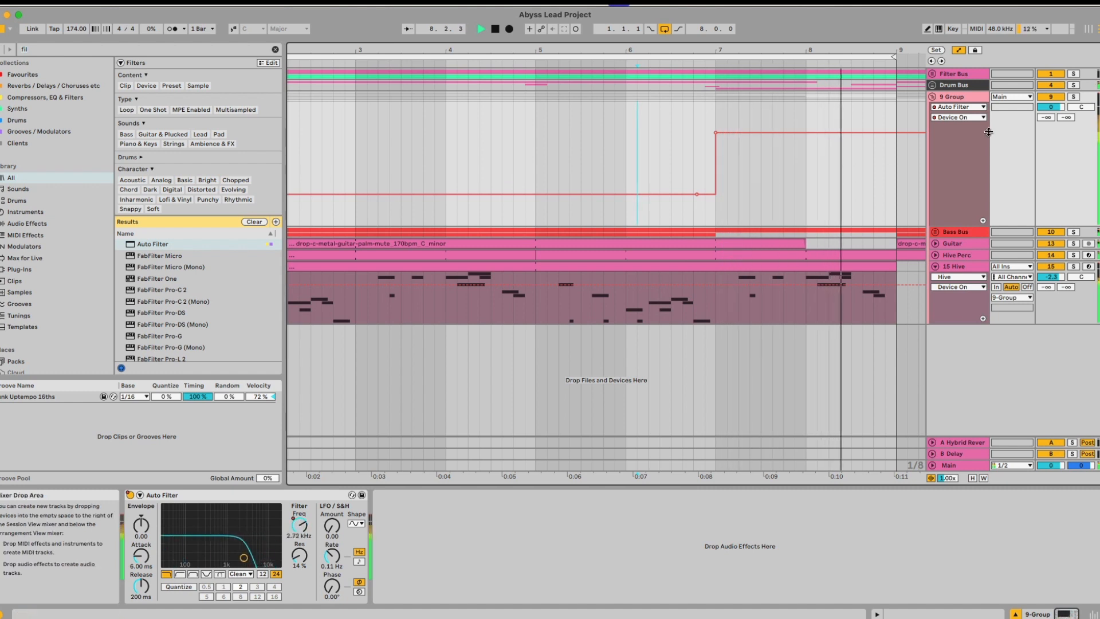
scroll(740, 197, down, 5)
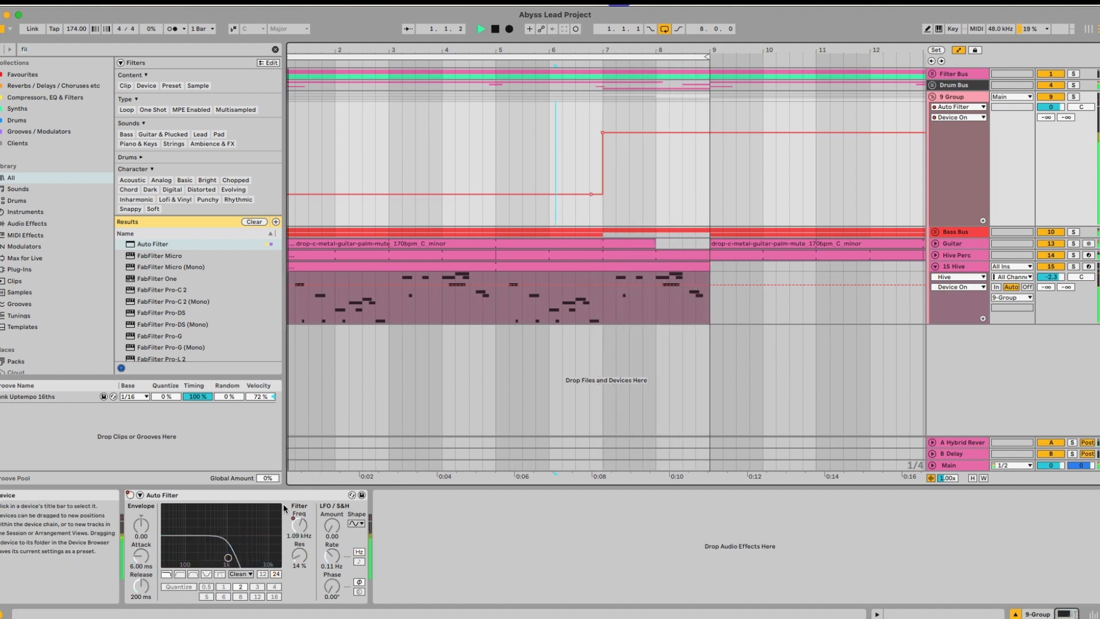
key(space)
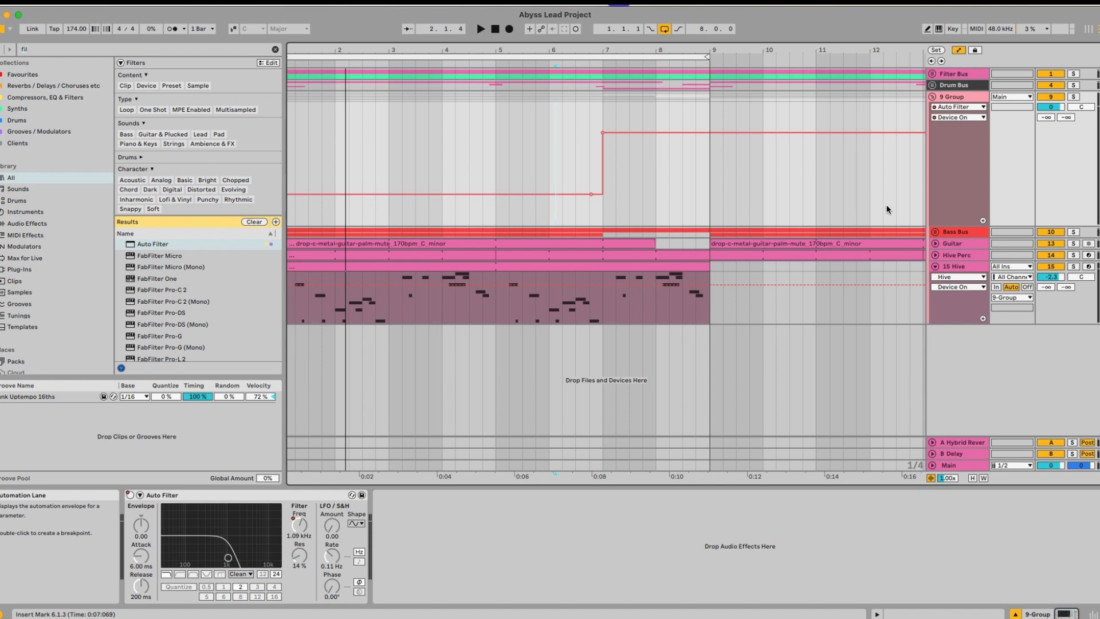
- Enable the Phaser in the 15 Hive track's synth with its wet mix at 56, and expose Wet as a configured parameter
click(953, 265)
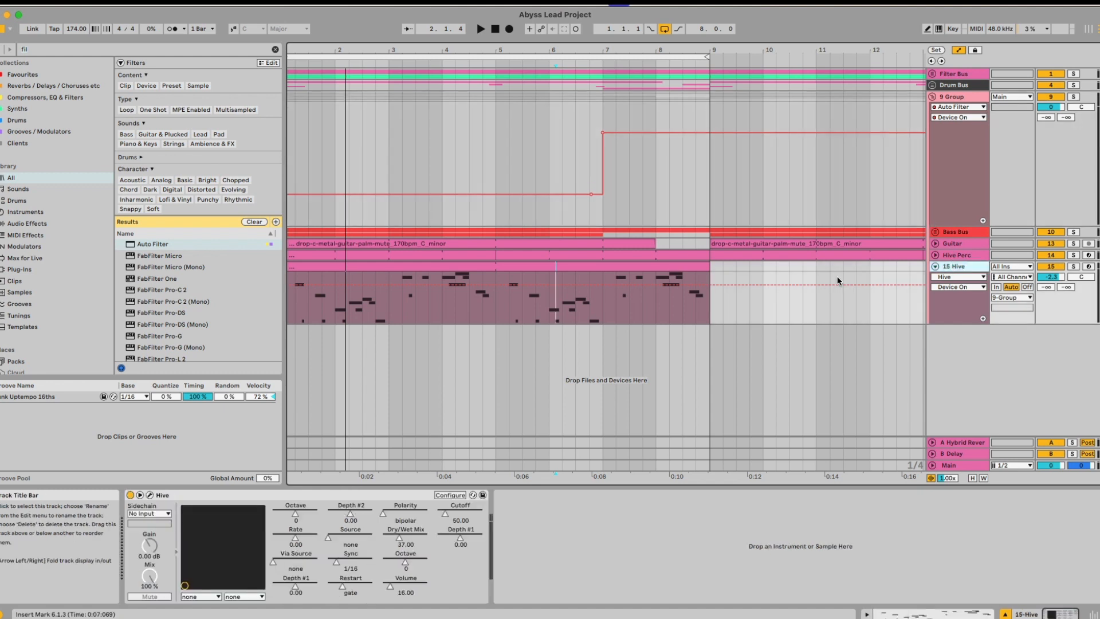
click(149, 494)
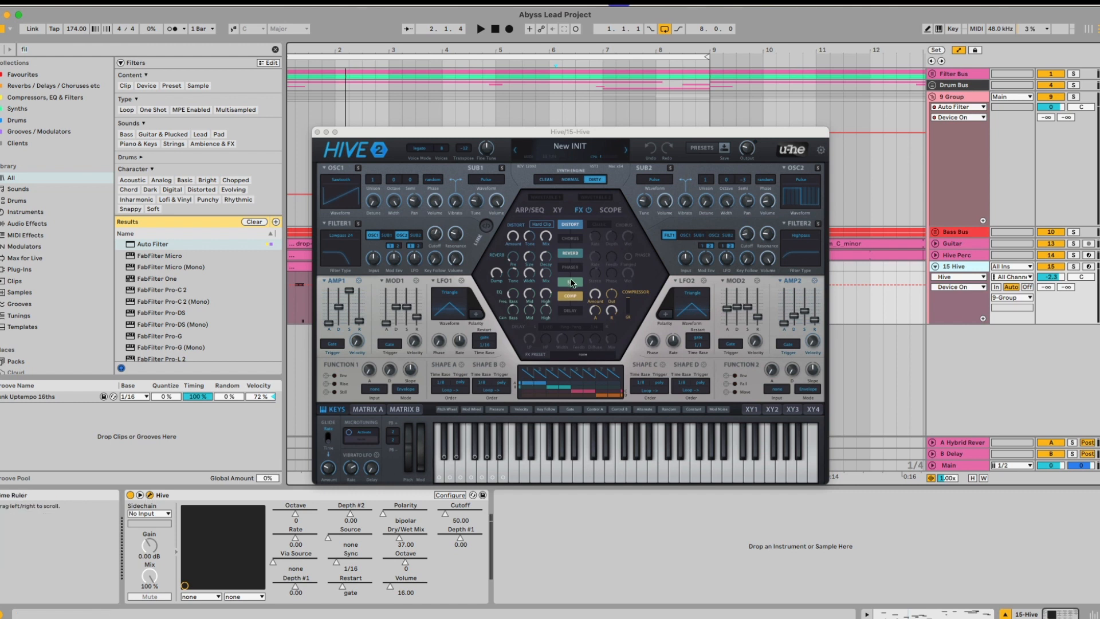
click(572, 267)
key(space)
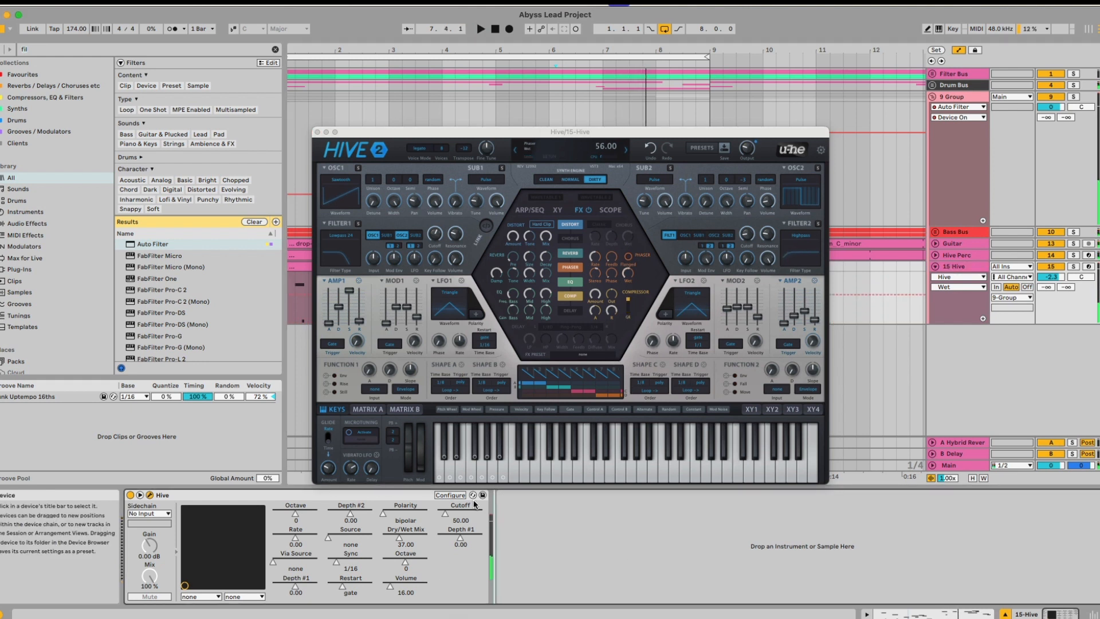
click(448, 496)
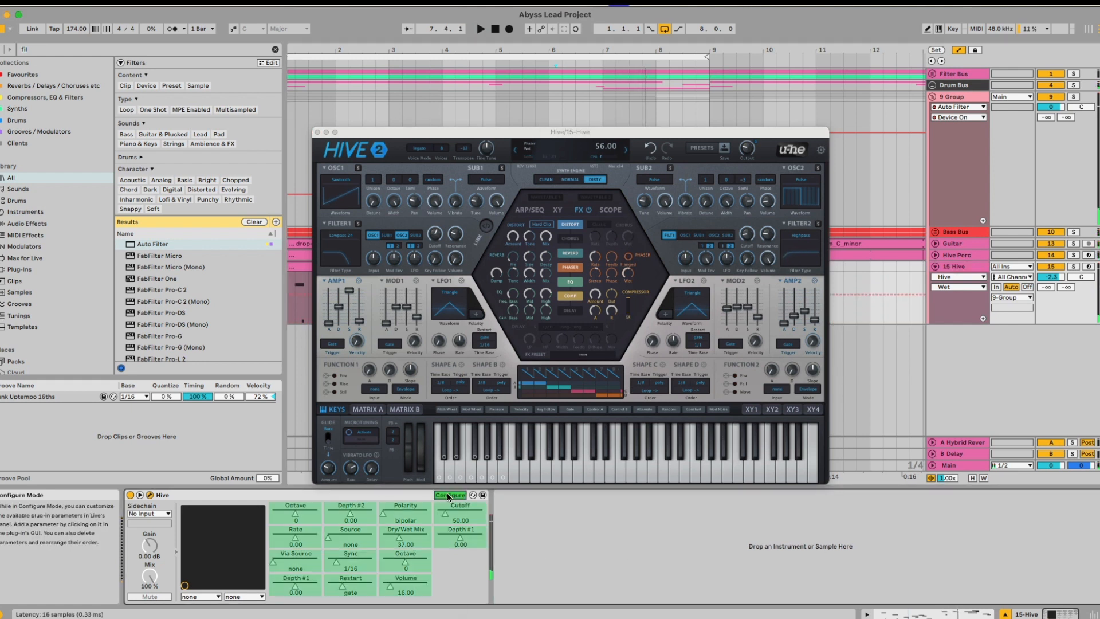
click(629, 273)
- Find the LFO device in the browser, add it after Hive, and map it to the phaser's Wet parameter
click(615, 550)
key(super+f)
text(lof)
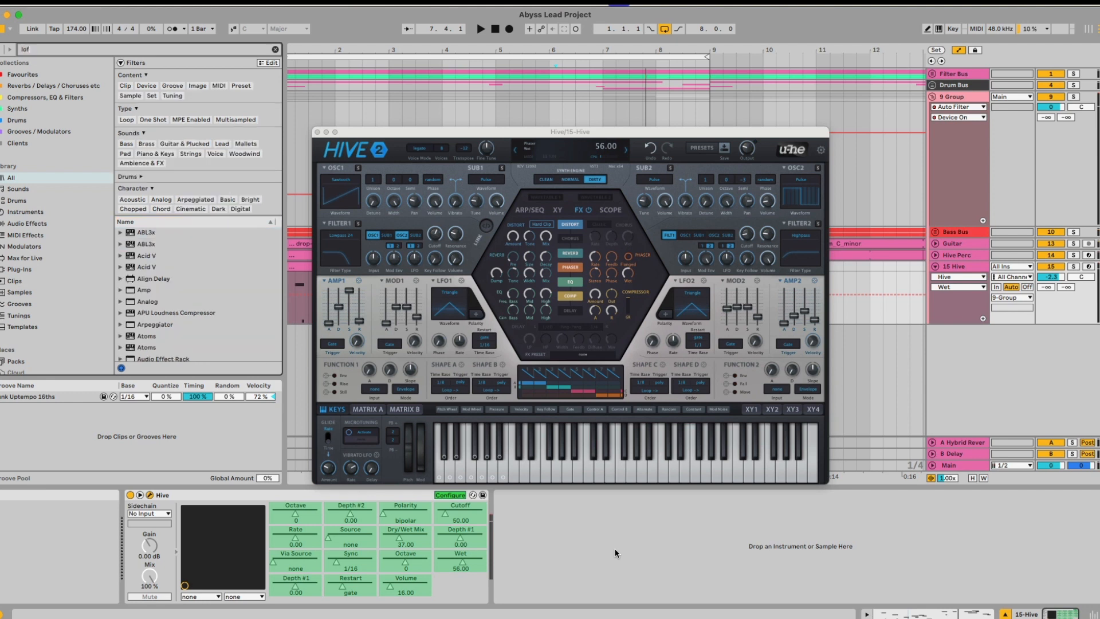
key(BackSpace)
key(BackSpace)
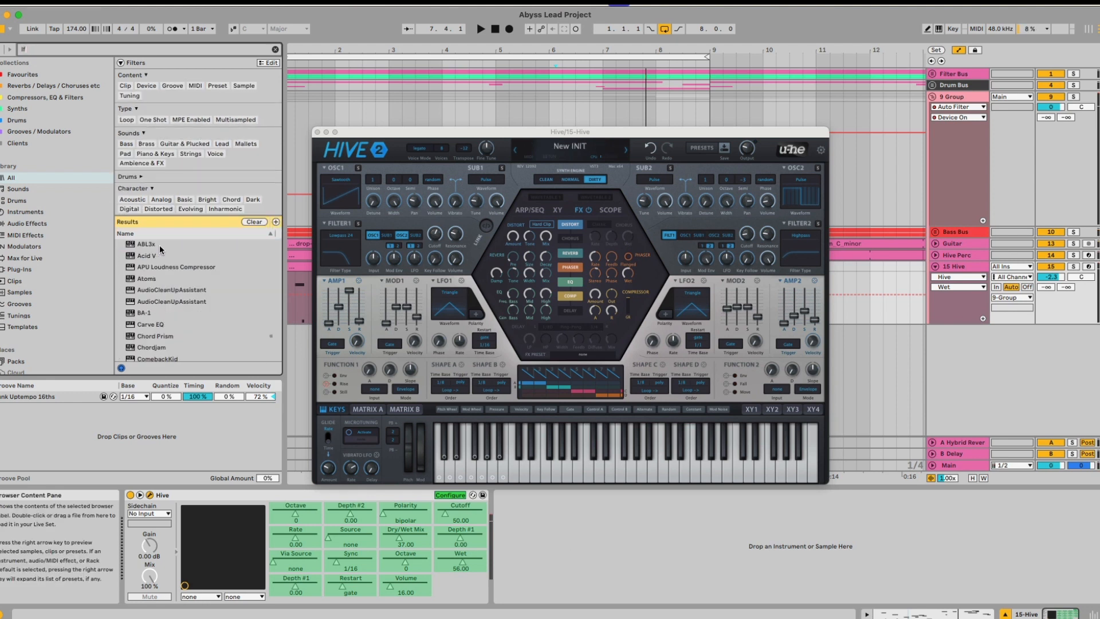
text(f)
drag(151, 255, 398, 461)
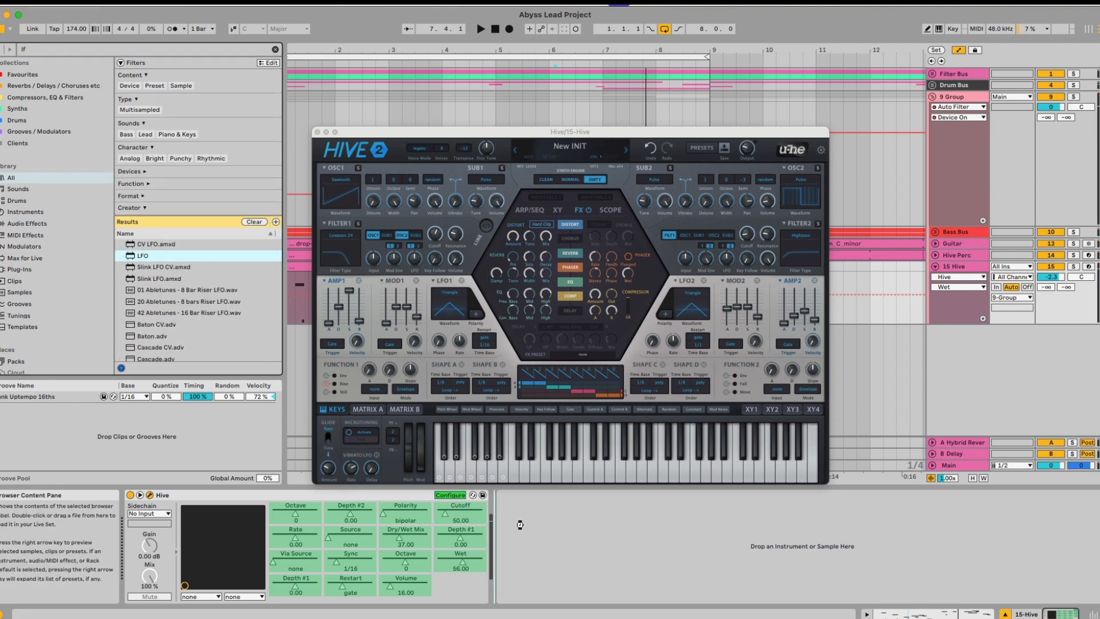
drag(589, 521, 584, 524)
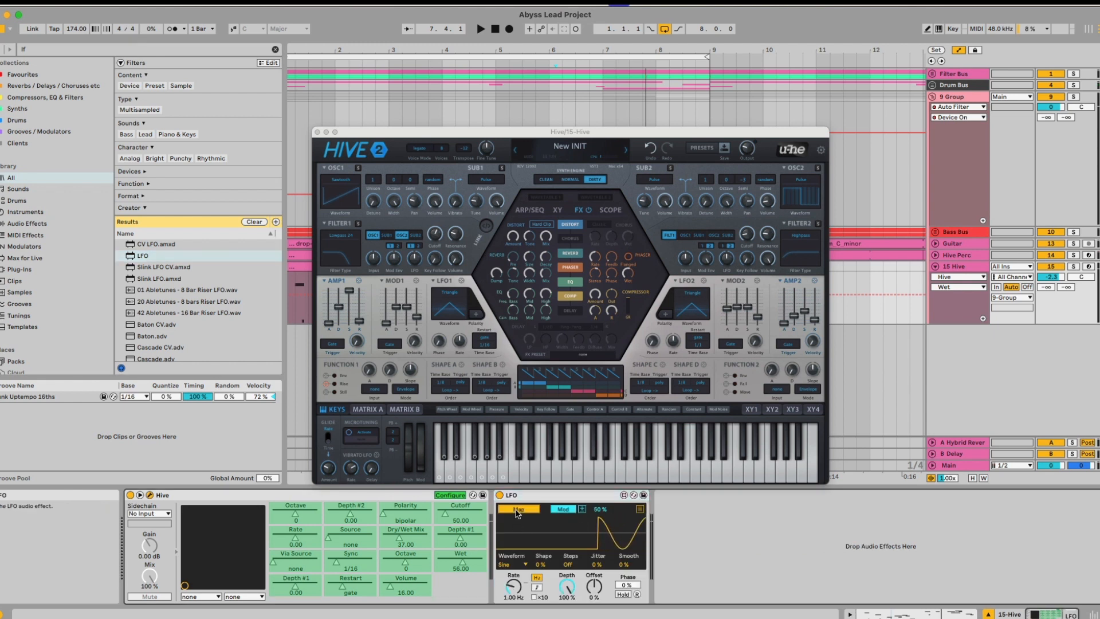
click(508, 510)
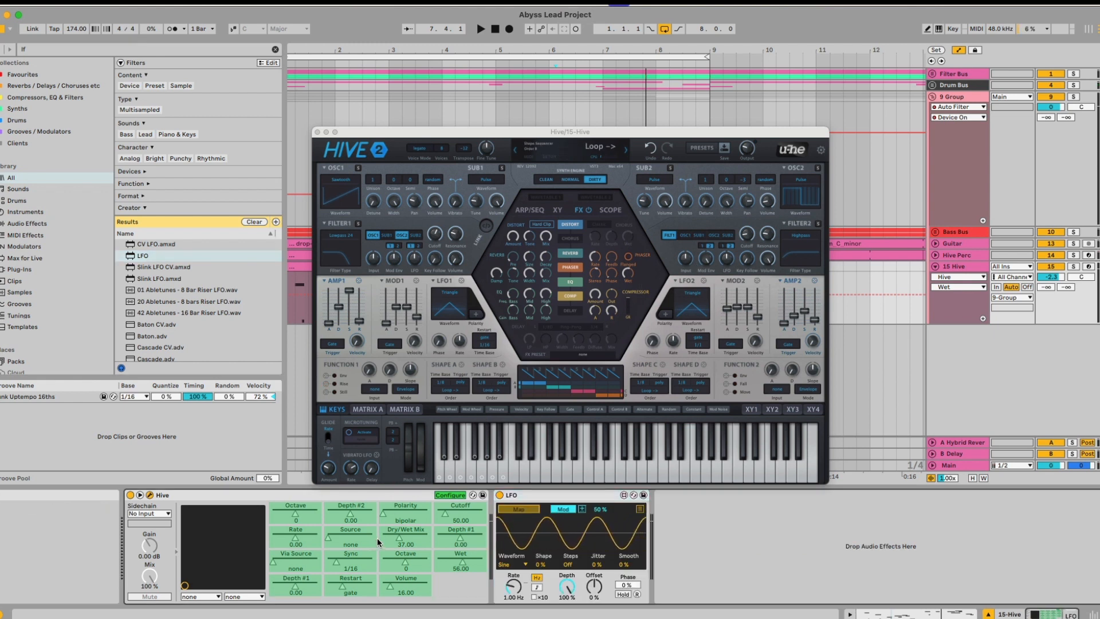
click(460, 559)
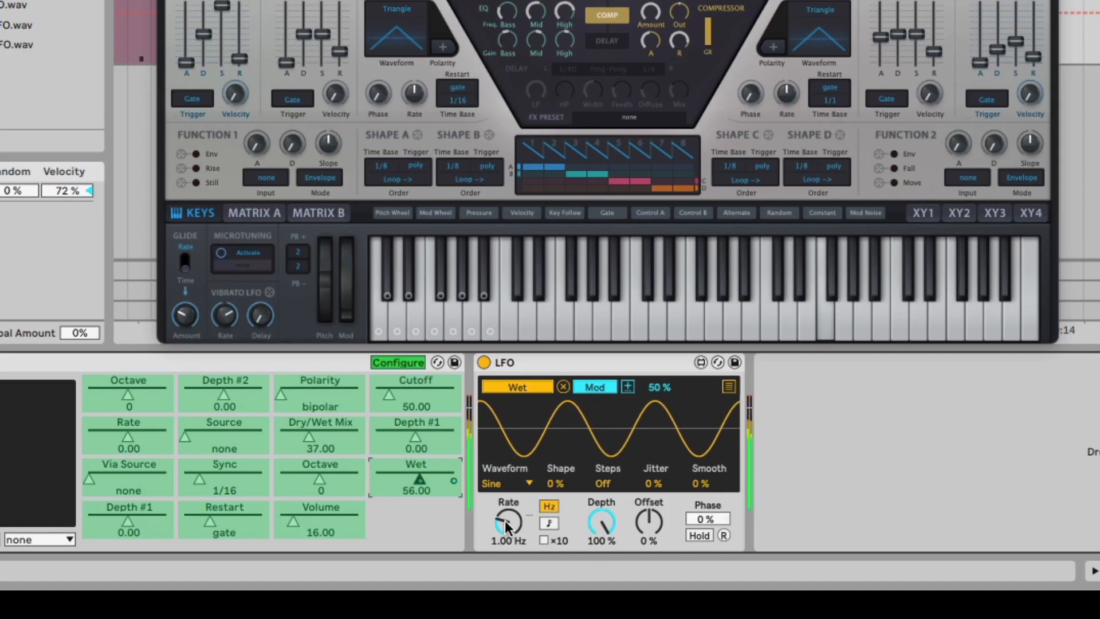
- Set the LFO to a synced 3/16 rate, 56.7% depth and 34% offset, and set the phaser feedback to 54
drag(506, 525, 506, 491)
drag(601, 521, 601, 552)
drag(511, 522, 511, 546)
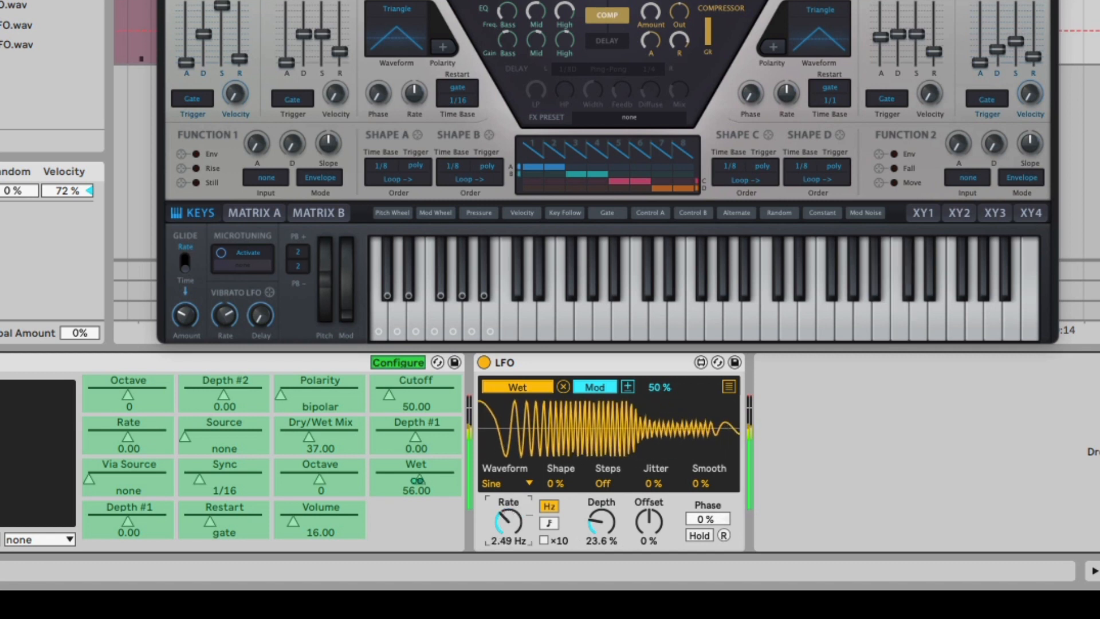
drag(650, 4, 650, 0)
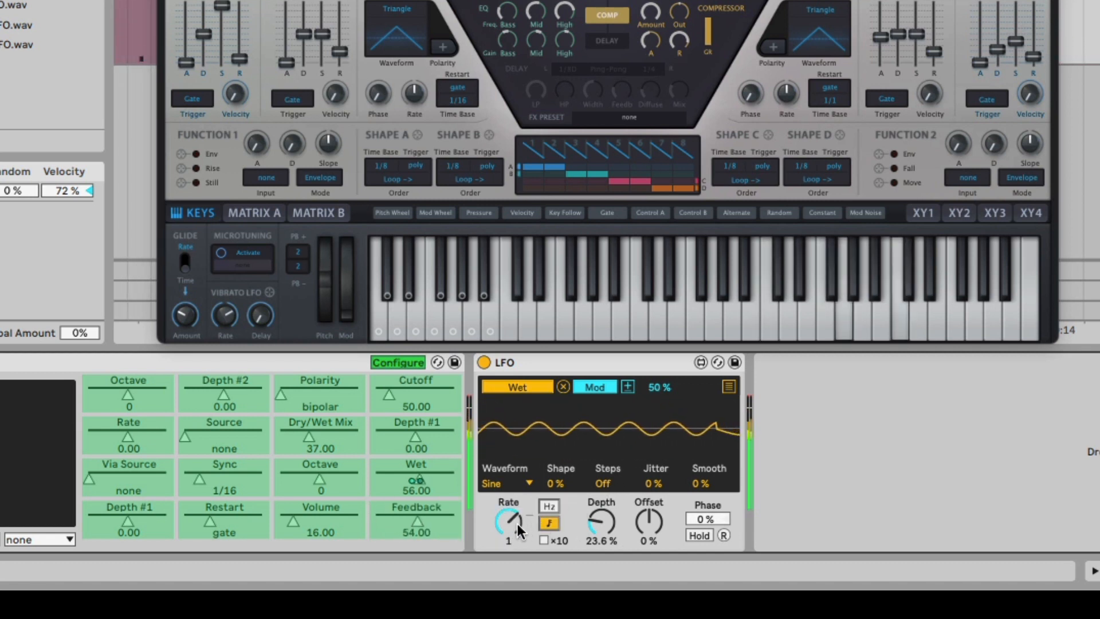
click(548, 523)
drag(601, 524, 636, 498)
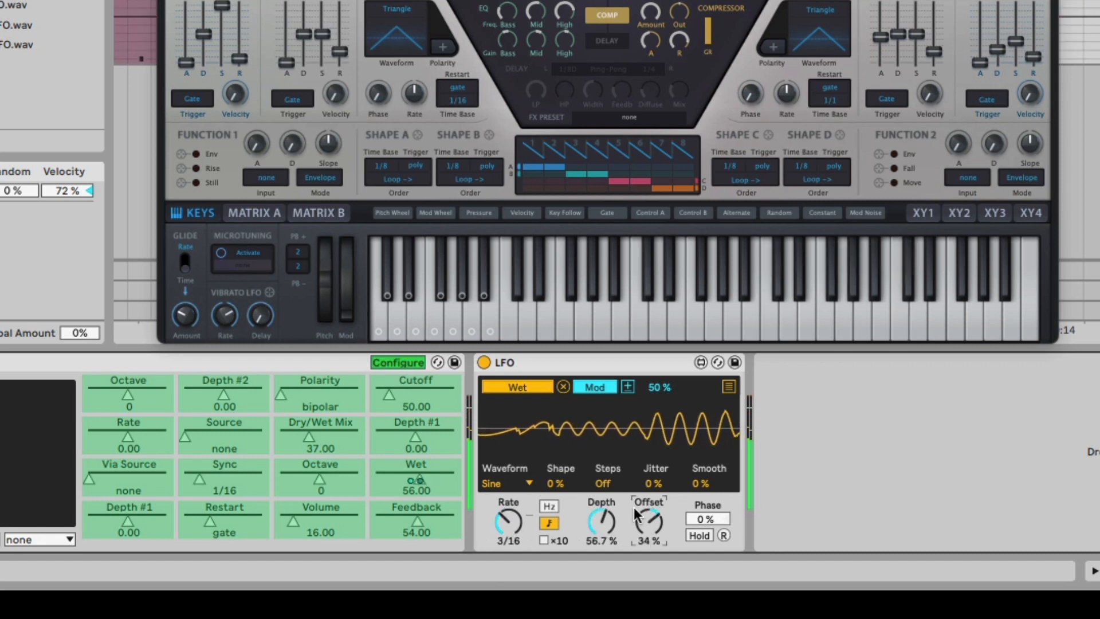
- Try the Random waveform on the LFO and set its modulation amount to 100%
click(519, 483)
click(507, 441)
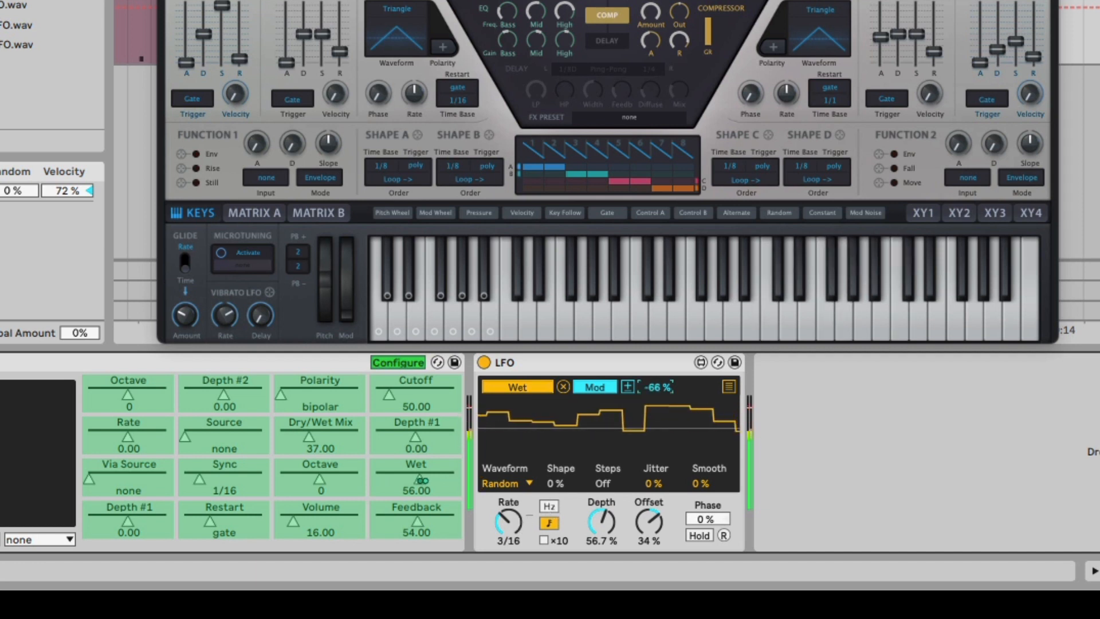
drag(657, 390, 663, 401)
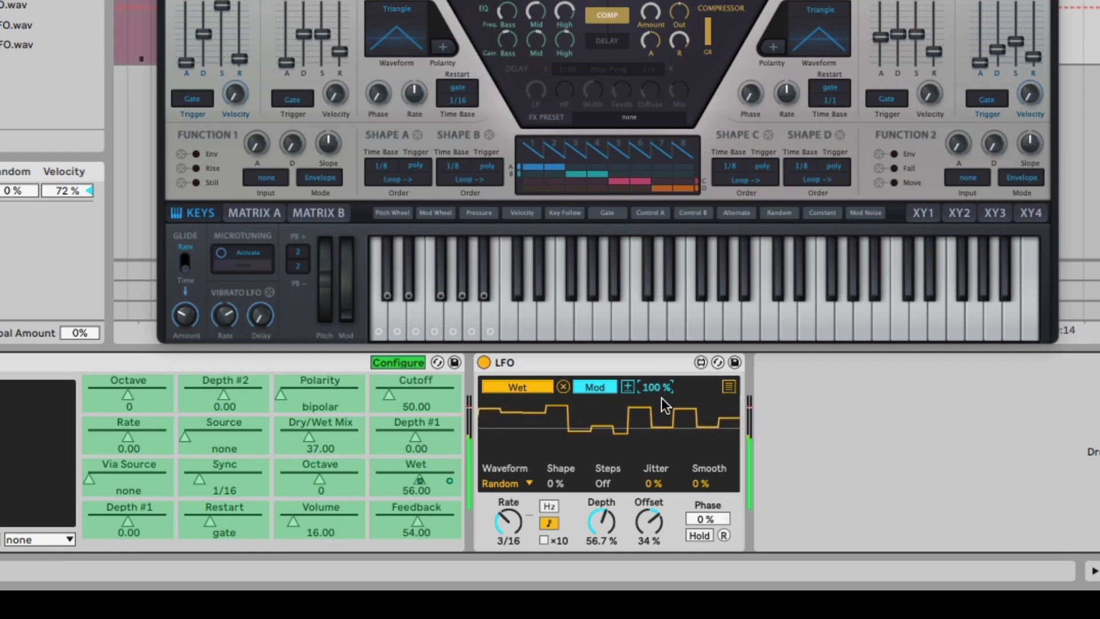
- Set the LFO waveform to Sine and its synced rate to 1/4
click(515, 484)
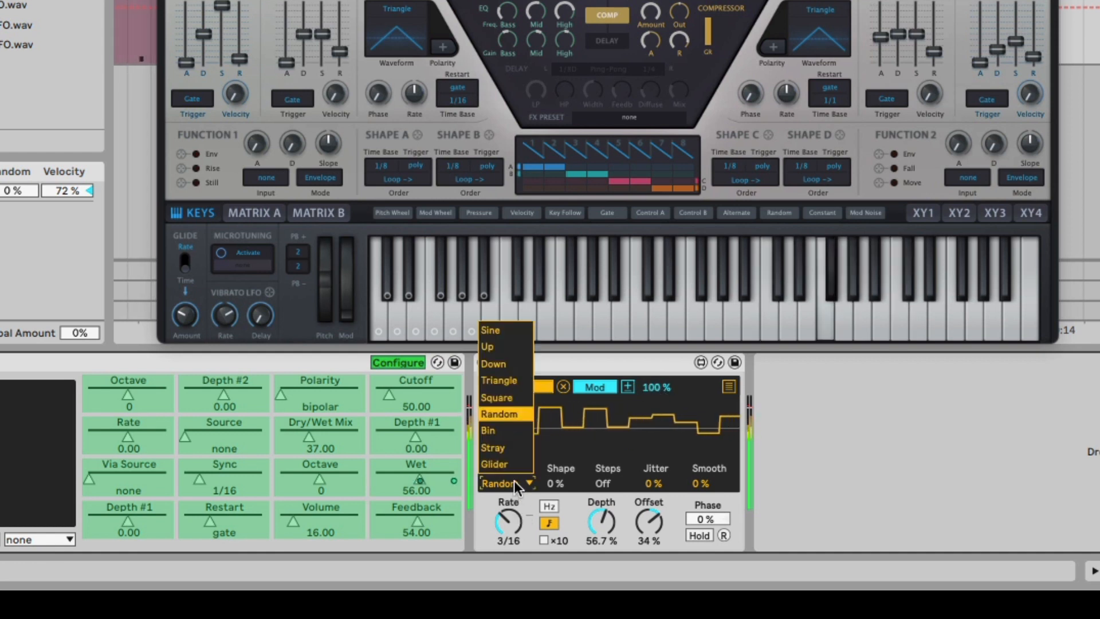
click(497, 331)
mouse_move(520, 524)
mouse_down()
mouse_move(520, 499)
mouse_move(509, 535)
mouse_up()
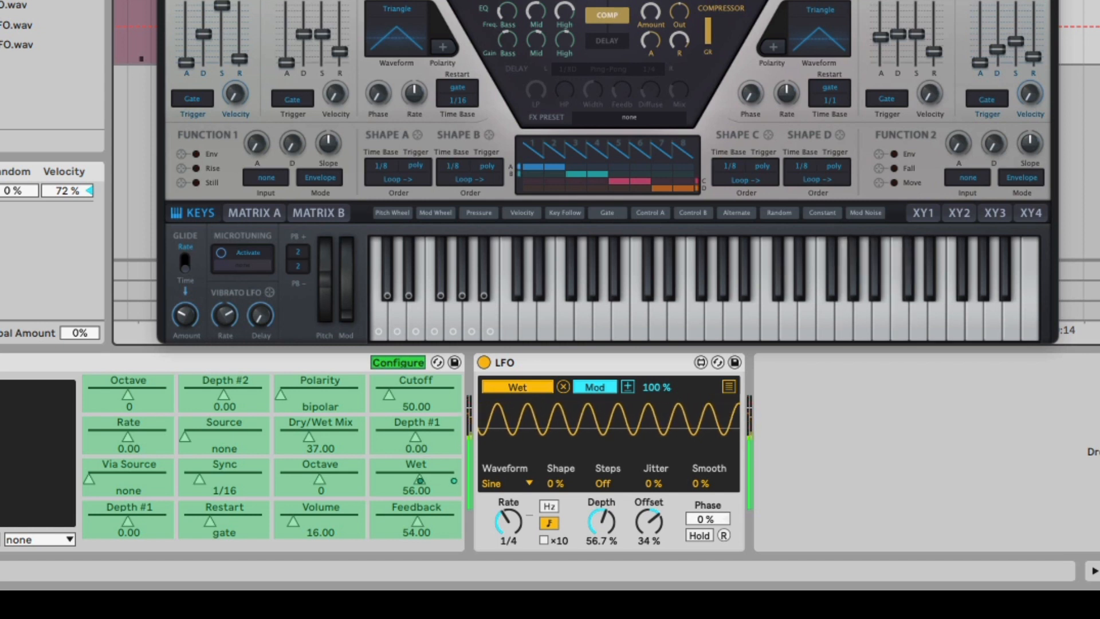
- Enable Hive's delay in Ping-Pong mode with a dry/wet mix of 28 and feedback of 23 while auditioning playback
click(607, 41)
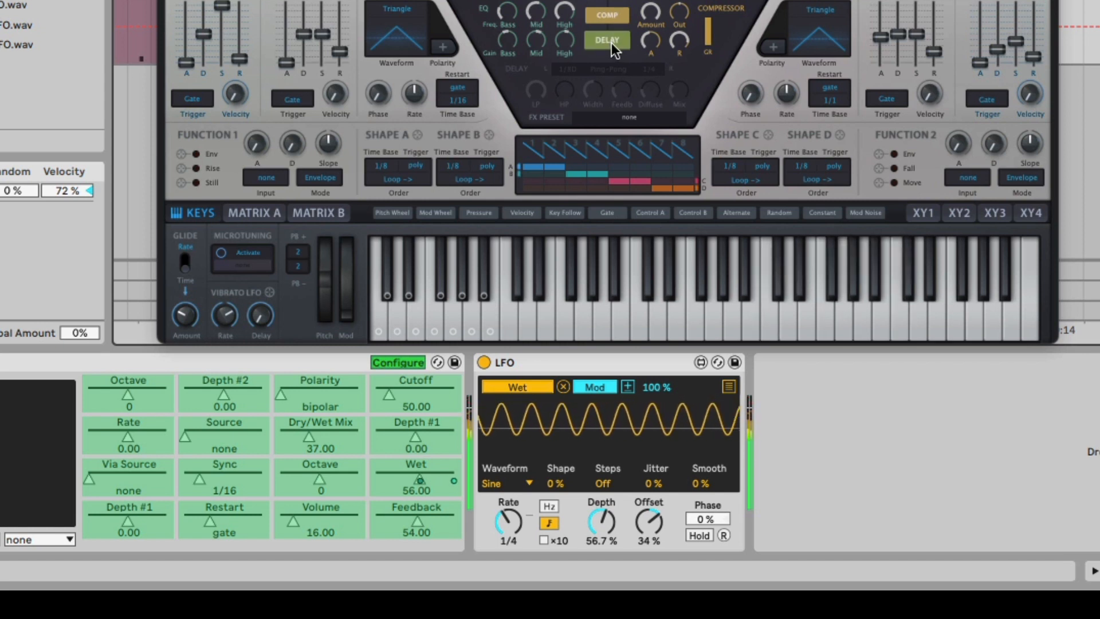
drag(681, 96, 673, 97)
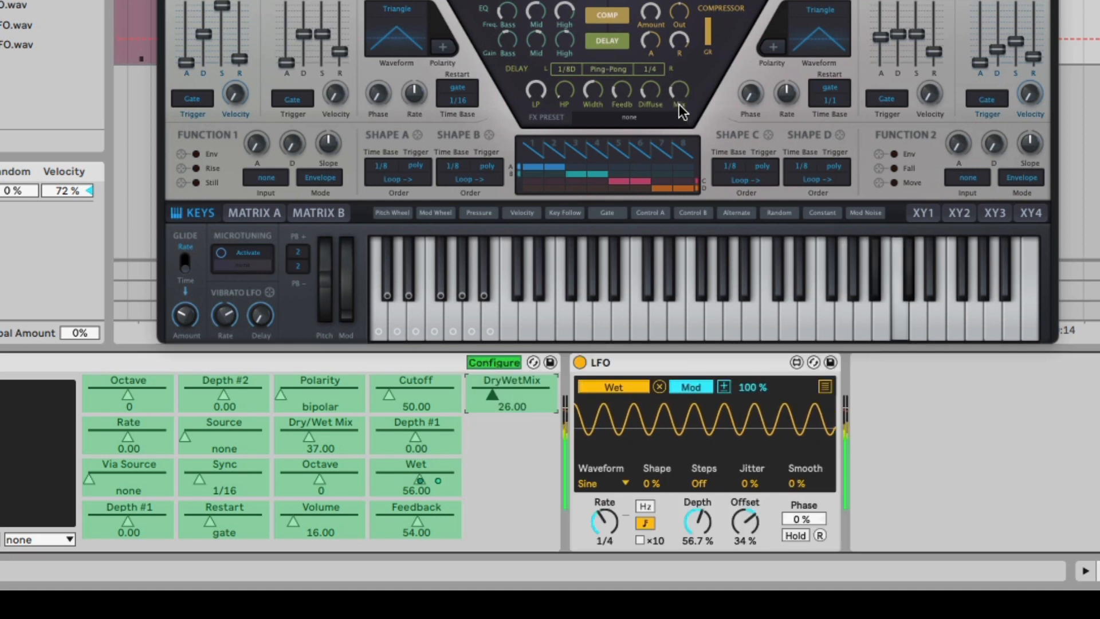
click(622, 91)
drag(632, 122, 626, 114)
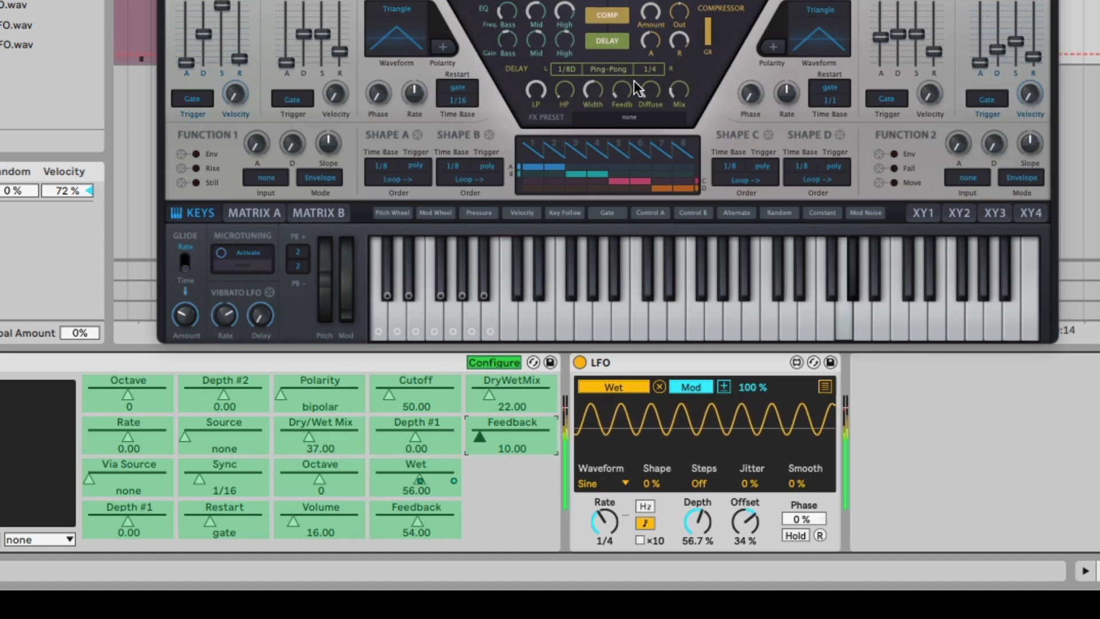
click(610, 69)
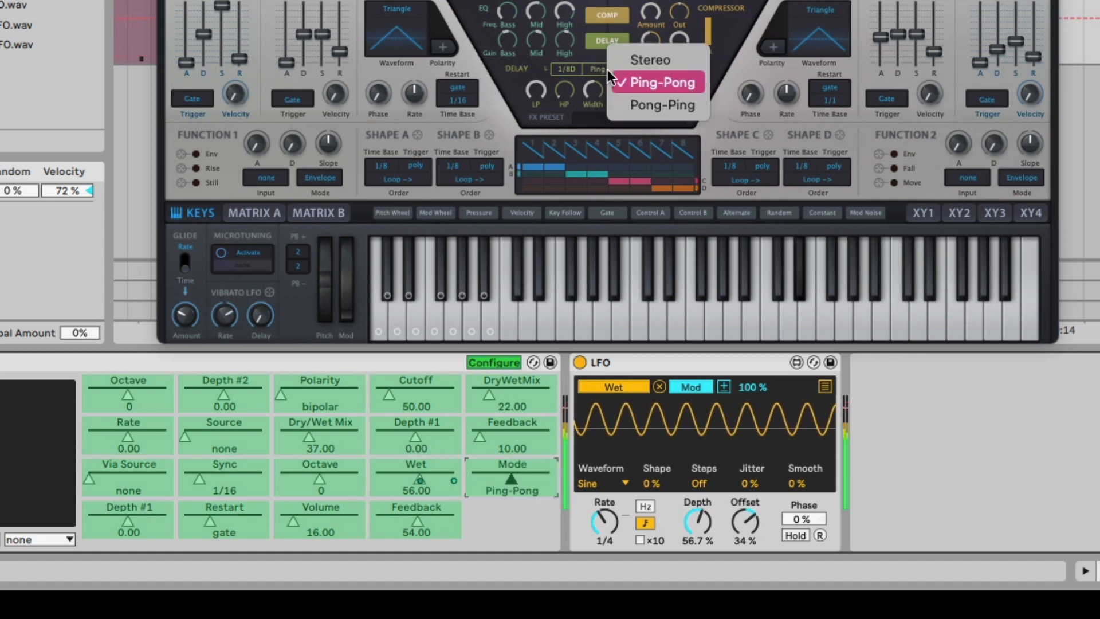
click(651, 89)
drag(684, 90, 627, 66)
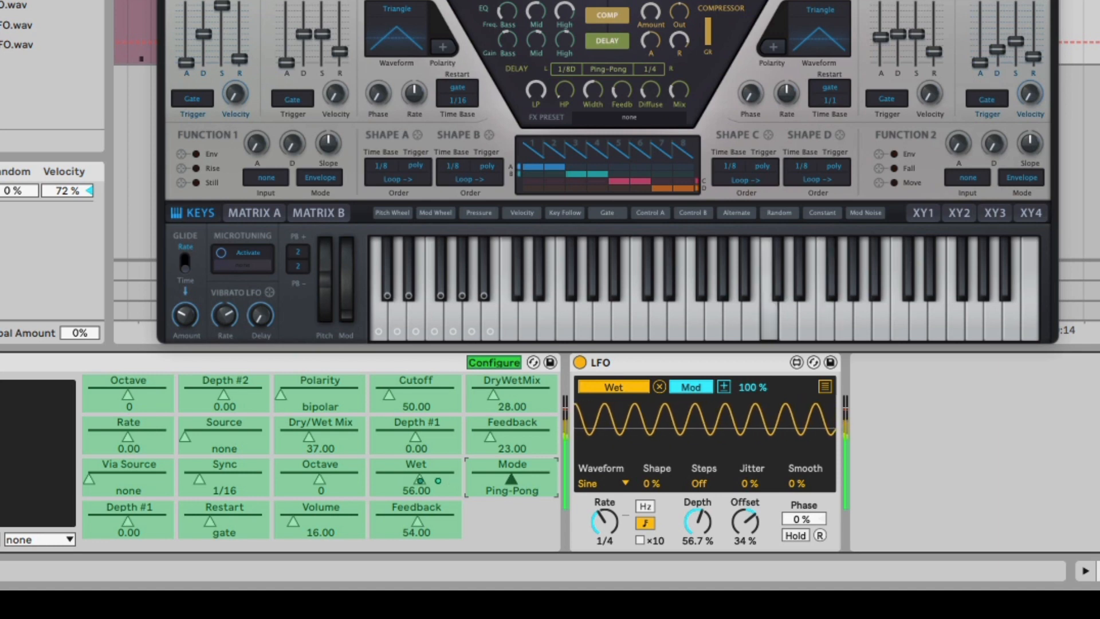
click(1079, 23)
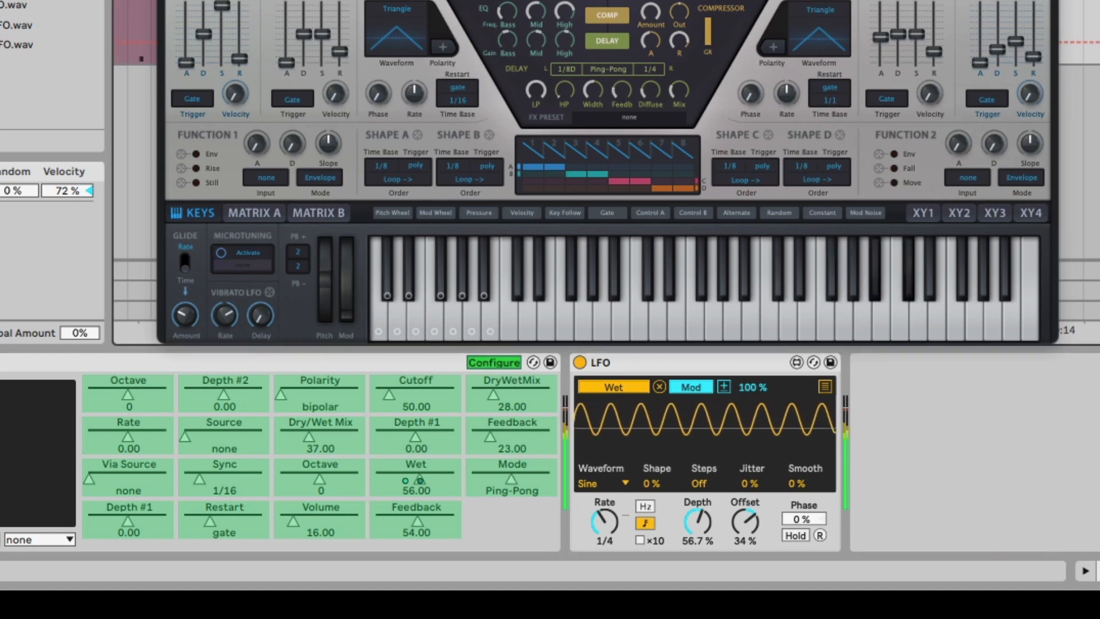